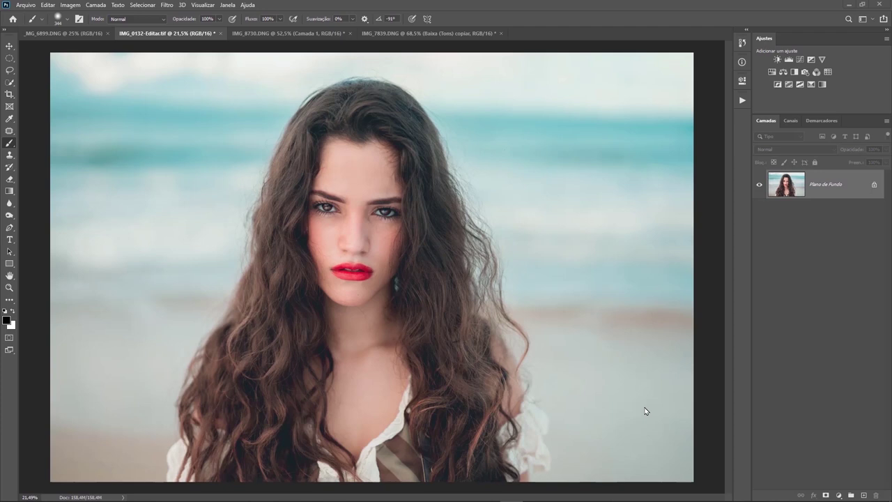
- Create a new empty layer above the IMG_0132-Editar background layer
{"action": "left_click", "coordinate": [865, 496]}
- Hide Plano de Fundo and fill a large elliptical selection on Camada 1 with 50% Cinza
{"action": "left_click", "coordinate": [9, 57]}
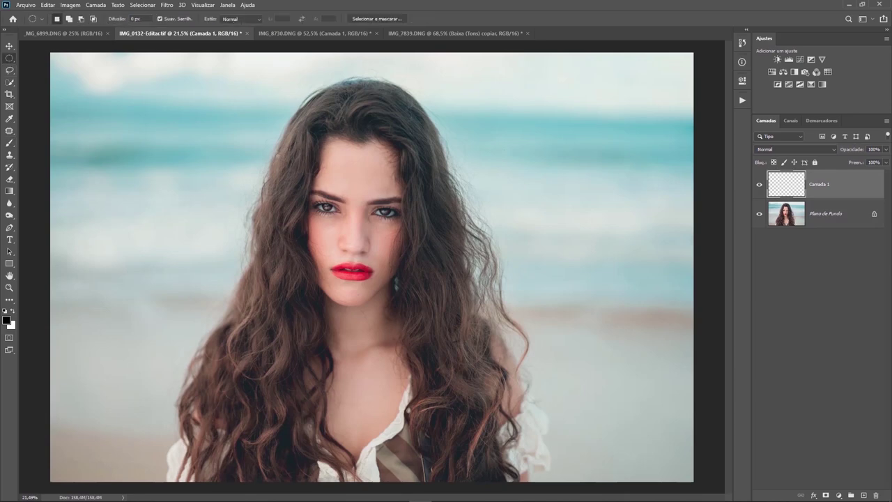
{"action": "left_click", "coordinate": [760, 214]}
{"action": "left_click_drag", "start_coordinate": [206, 180], "coordinate": [461, 414]}
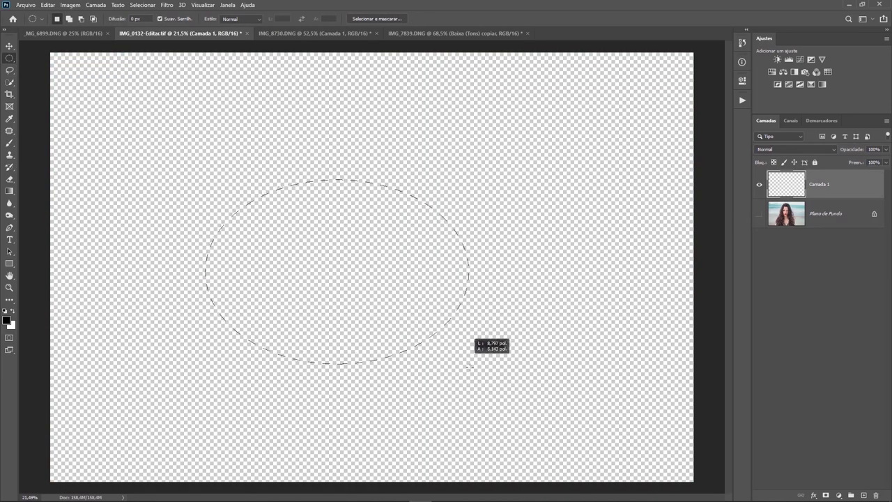
{"action": "key", "text": "shift+F5"}
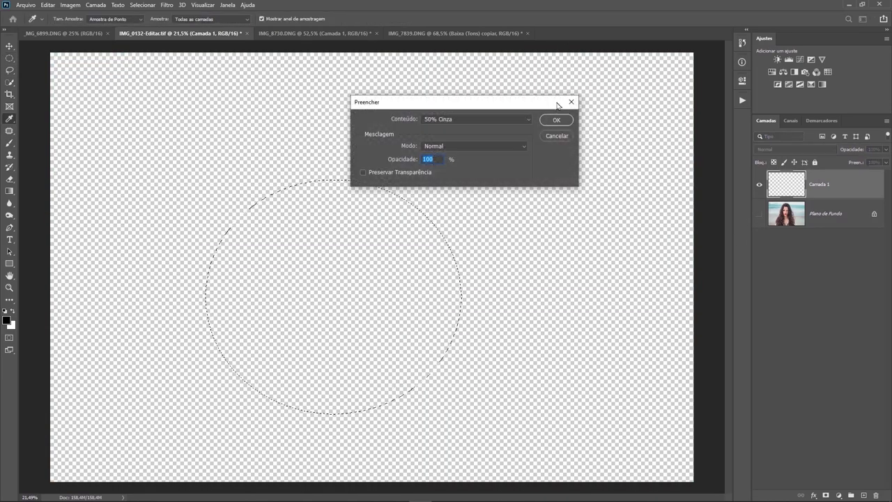
{"action": "left_click", "coordinate": [558, 114]}
{"action": "scroll", "coordinate": [203, 355], "scroll_direction": "up", "scroll_amount": 2}
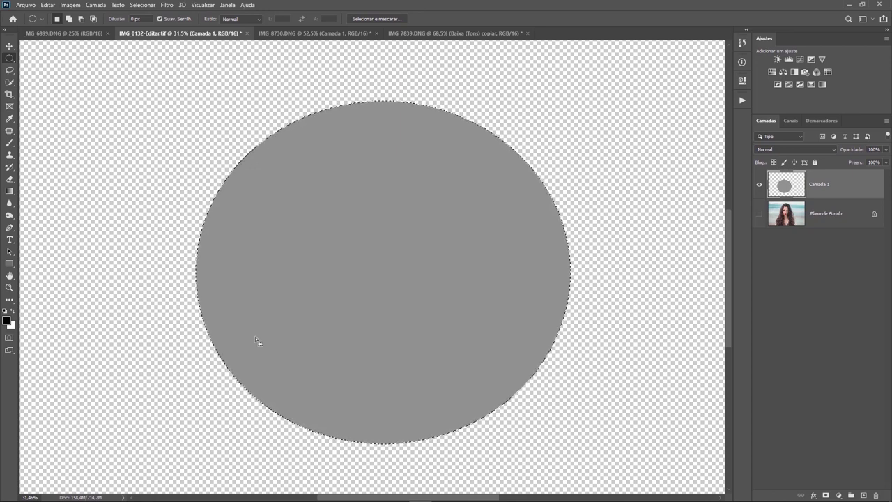
- Duplicate the grey oval layer as Camada 1 copiar
{"action": "key", "text": "j"}
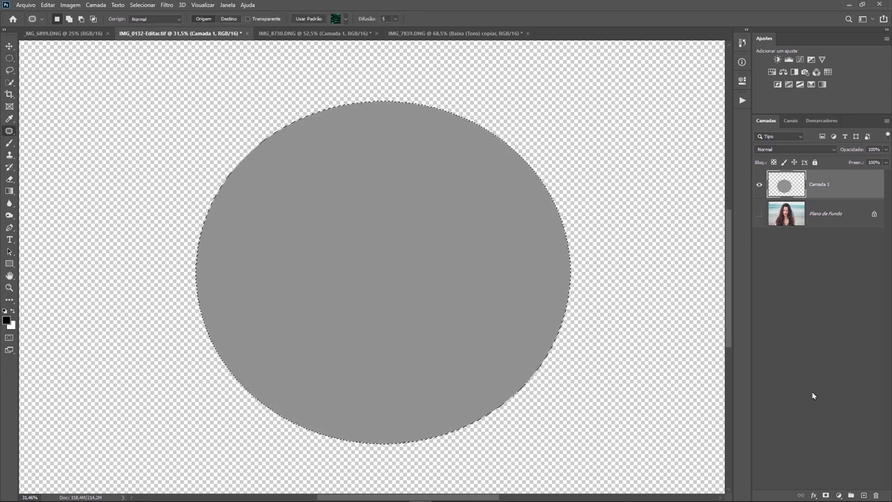
{"action": "key", "text": "shift+j"}
{"action": "key", "text": "ctrl+d"}
{"action": "key", "text": "ctrl+j"}
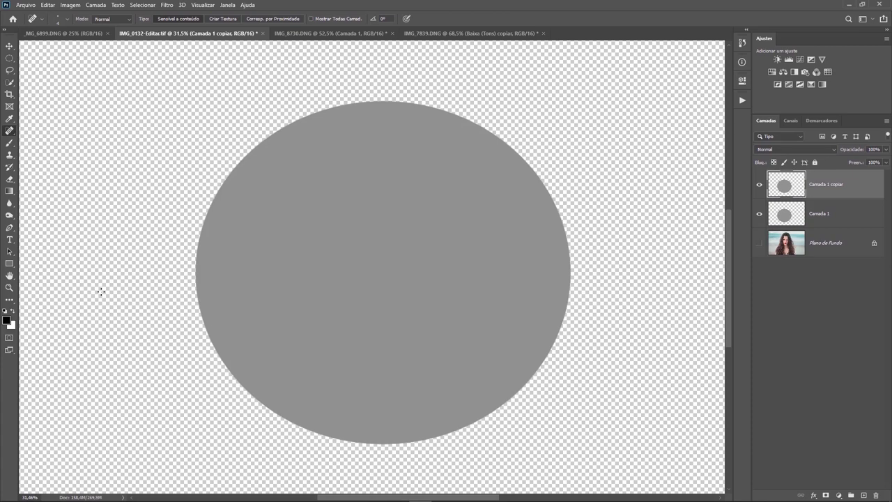
{"action": "left_click_drag", "start_coordinate": [279, 190], "coordinate": [19, 215]}
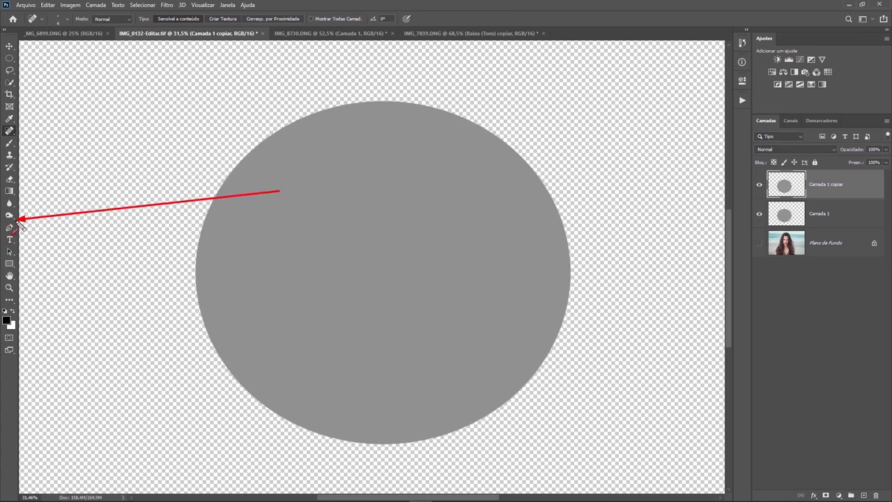
- Burn the oval's lower right and dodge its upper left to shade it like a sphere
{"action": "left_click", "coordinate": [10, 215]}
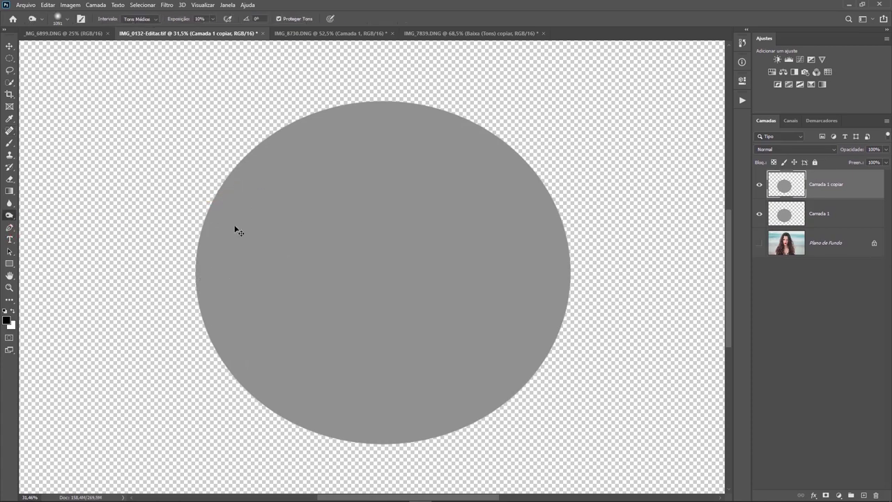
{"action": "scroll", "coordinate": [235, 231], "scroll_direction": "down", "scroll_amount": 2}
{"action": "key", "text": "ctrl+shift+d"}
{"action": "mouse_move", "coordinate": [501, 293]}
{"action": "left_mouse_down"}
{"action": "mouse_move", "coordinate": [423, 355]}
{"action": "mouse_move", "coordinate": [465, 319]}
{"action": "mouse_move", "coordinate": [442, 303]}
{"action": "mouse_move", "coordinate": [339, 380]}
{"action": "mouse_move", "coordinate": [494, 269]}
{"action": "mouse_move", "coordinate": [497, 239]}
{"action": "left_mouse_up"}
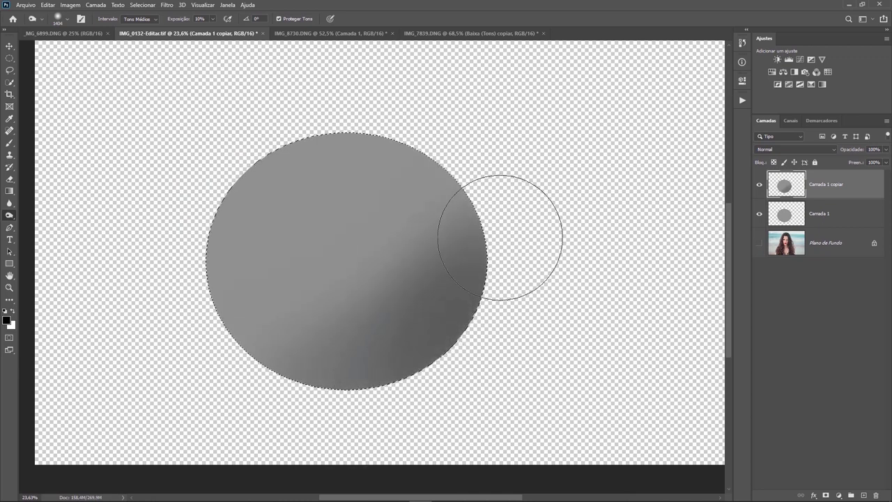
{"action": "right_click", "coordinate": [11, 218]}
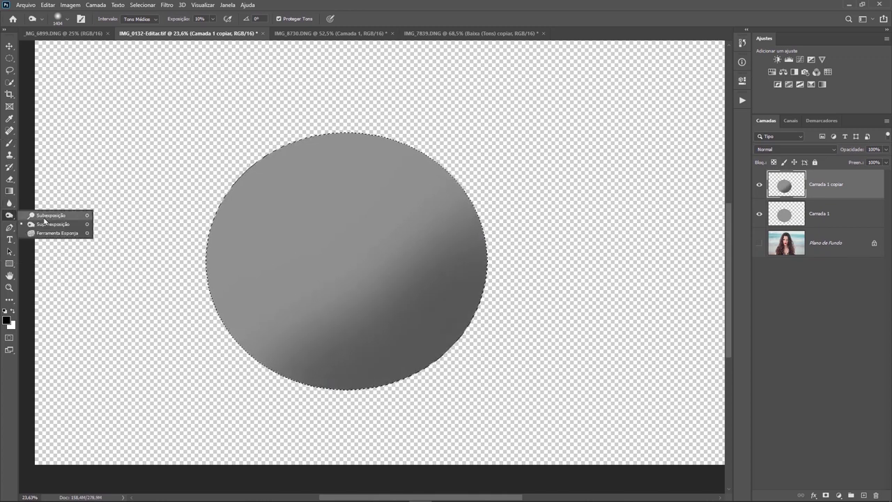
{"action": "left_click", "coordinate": [44, 218]}
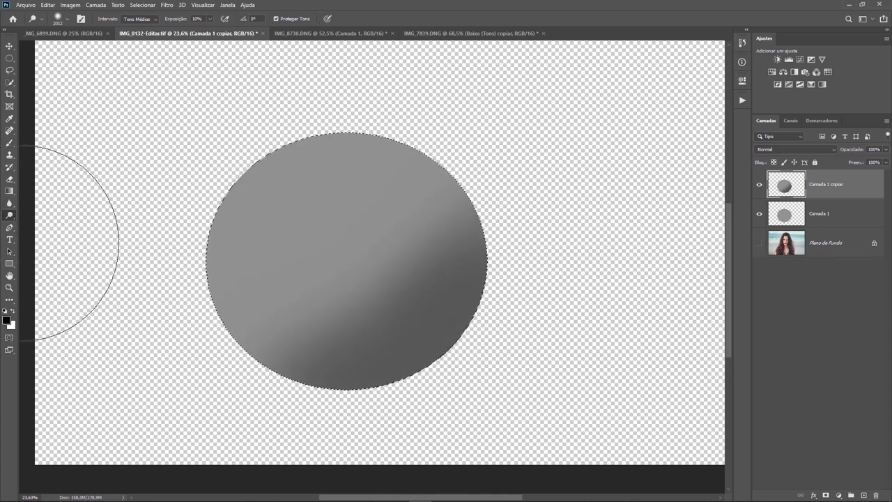
{"action": "mouse_move", "coordinate": [305, 193]}
{"action": "left_mouse_down"}
{"action": "mouse_move", "coordinate": [229, 186]}
{"action": "mouse_move", "coordinate": [199, 209]}
{"action": "mouse_move", "coordinate": [349, 135]}
{"action": "mouse_move", "coordinate": [199, 200]}
{"action": "mouse_move", "coordinate": [374, 169]}
{"action": "left_mouse_up"}
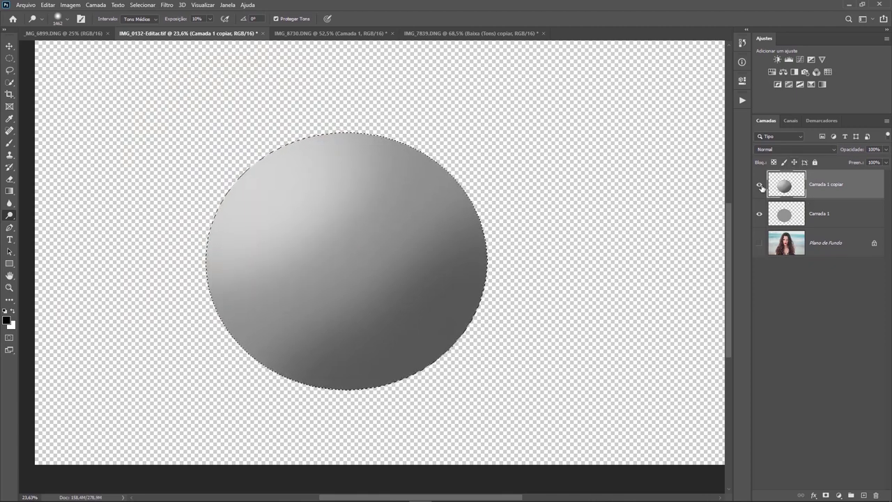
- Toggle the shaded copy's visibility to compare it with the flat oval
{"action": "left_click", "coordinate": [759, 184]}
{"action": "scroll", "coordinate": [528, 247], "scroll_direction": "up", "scroll_amount": 2}
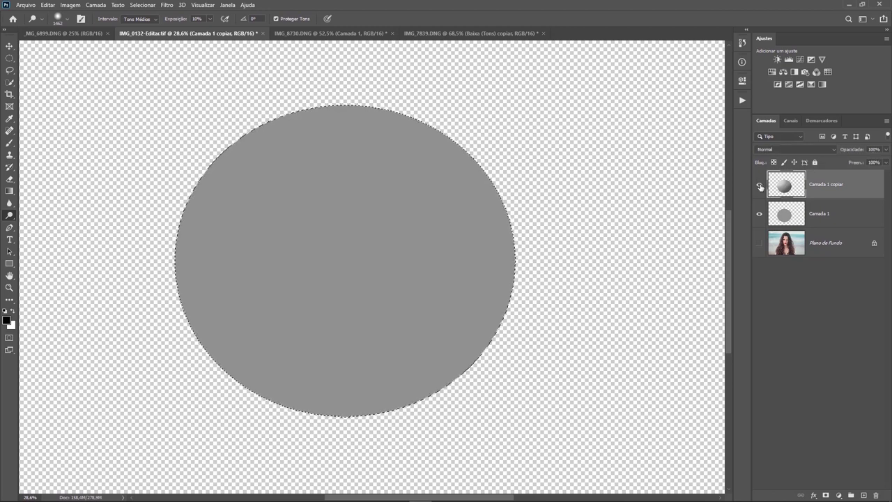
{"action": "left_click", "coordinate": [759, 185]}
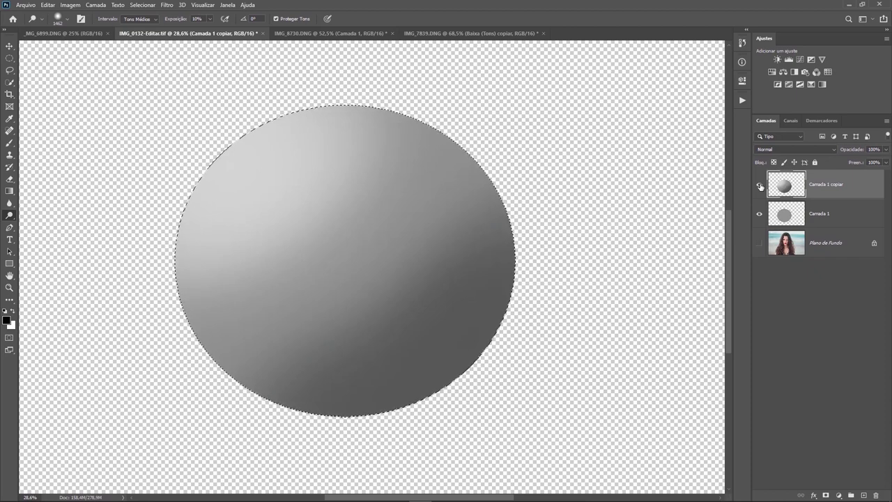
- Show Plano de Fundo again and hide both grey circle layers
{"action": "left_click", "coordinate": [760, 242]}
{"action": "left_click", "coordinate": [760, 184]}
{"action": "left_click", "coordinate": [760, 214]}
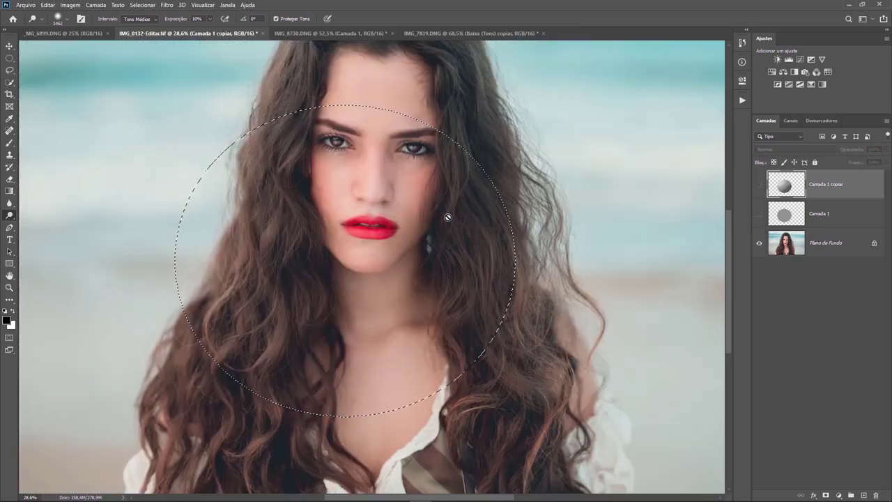
{"action": "scroll", "coordinate": [459, 220], "scroll_direction": "down", "scroll_amount": 2}
- Deselect, delete both circle layers, and load the portrait's bright tones with Ctrl+Alt+2
{"action": "key", "text": "ctrl+d"}
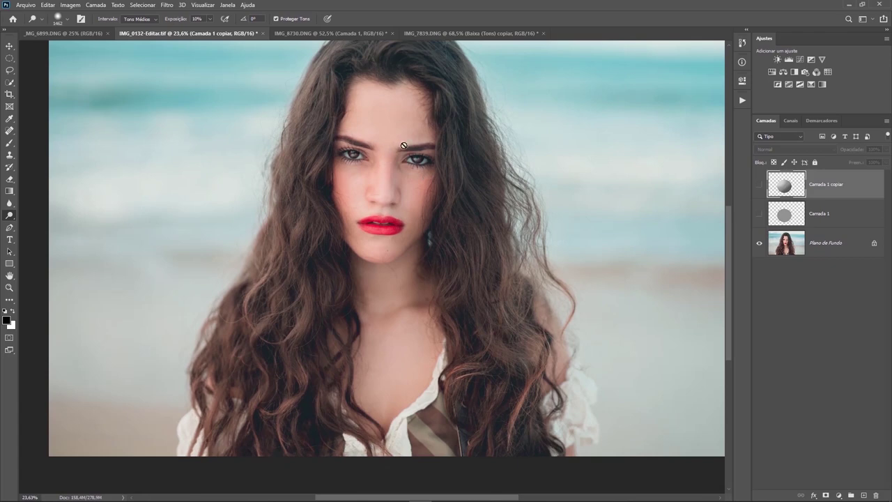
{"action": "scroll", "coordinate": [388, 158], "scroll_direction": "up", "scroll_amount": 1}
{"action": "scroll", "coordinate": [390, 132], "scroll_direction": "up", "scroll_amount": 1}
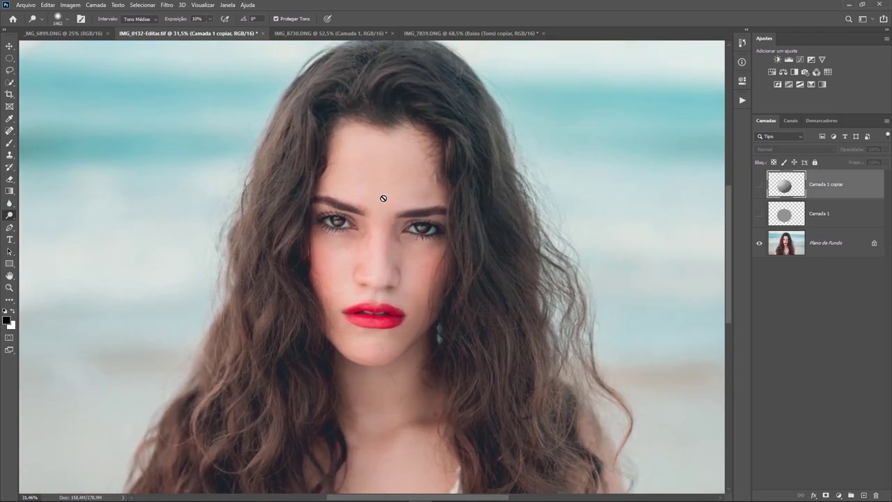
{"action": "key", "text": "Delete"}
{"action": "key", "text": "Delete"}
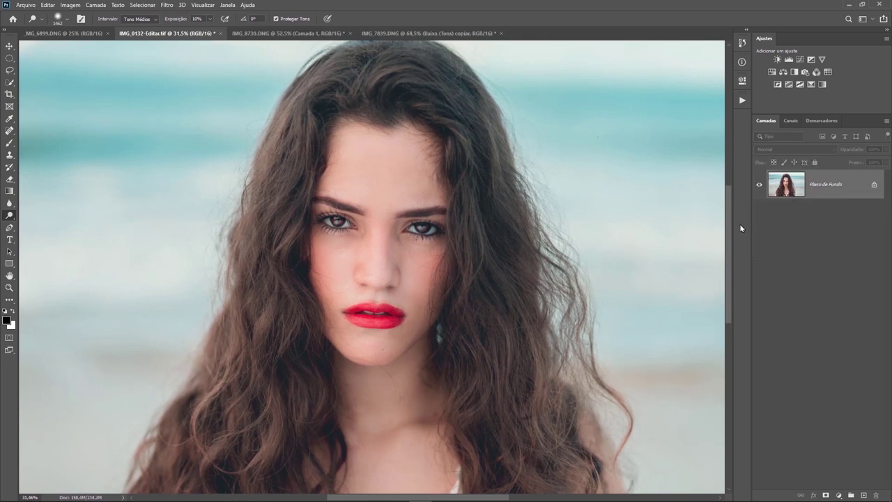
{"action": "scroll", "coordinate": [337, 278], "scroll_direction": "down", "scroll_amount": 1}
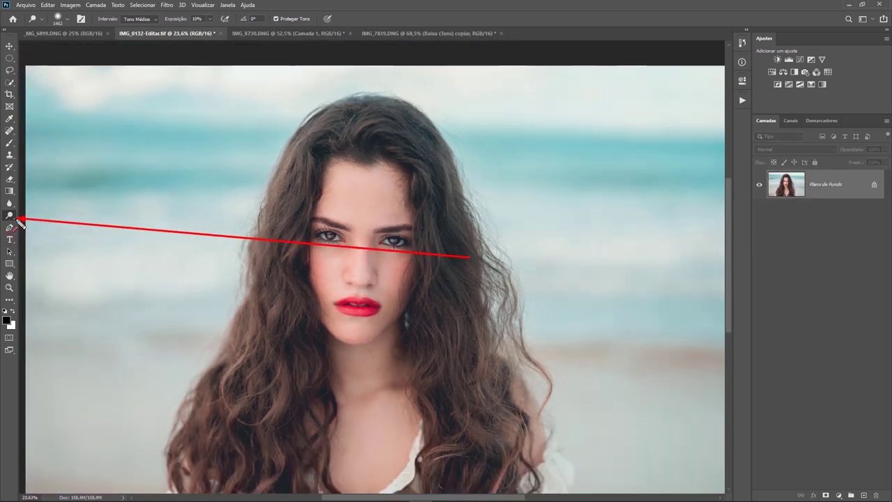
{"action": "scroll", "coordinate": [393, 298], "scroll_direction": "down", "scroll_amount": 1}
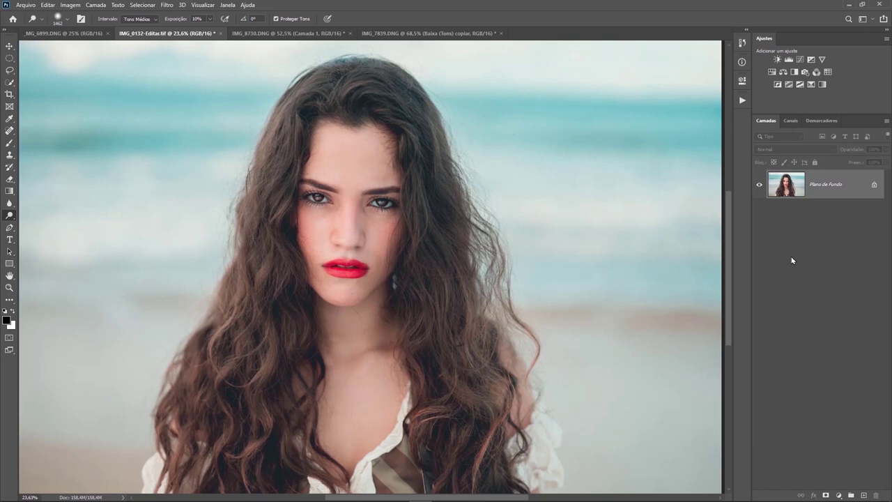
{"action": "key", "text": "ctrl+alt+2"}
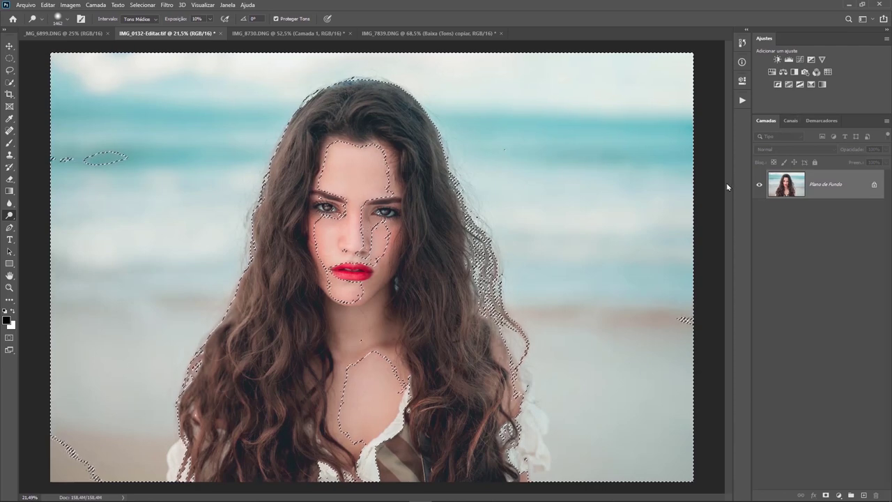
- Add a Curvas 1 layer masked to the bright tones, lifting input 102 to 147
{"action": "mouse_move", "coordinate": [627, 207]}
{"action": "left_mouse_down"}
{"action": "mouse_move", "coordinate": [779, 104]}
{"action": "mouse_move", "coordinate": [827, 484]}
{"action": "mouse_move", "coordinate": [839, 495]}
{"action": "left_mouse_up"}
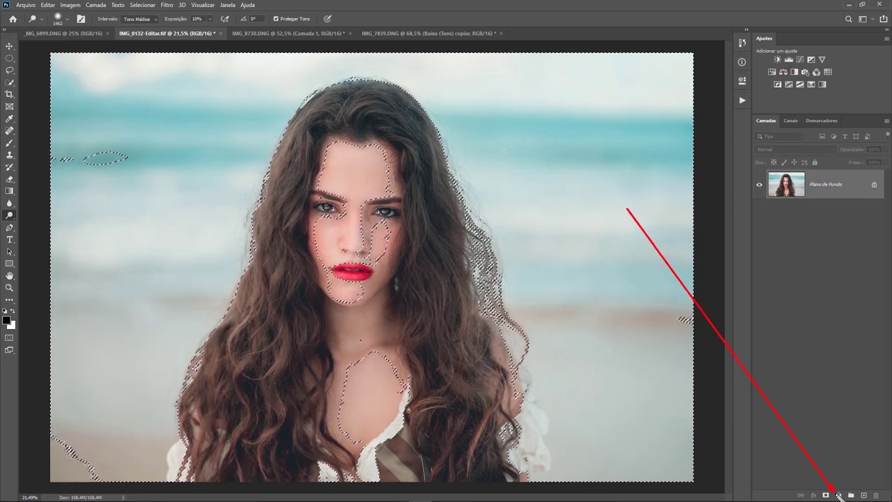
{"action": "left_click", "coordinate": [839, 495]}
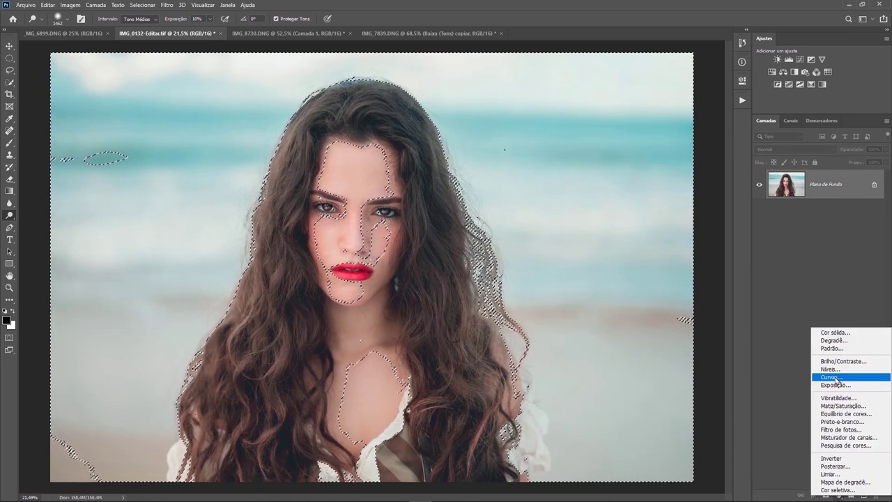
{"action": "left_click", "coordinate": [829, 377]}
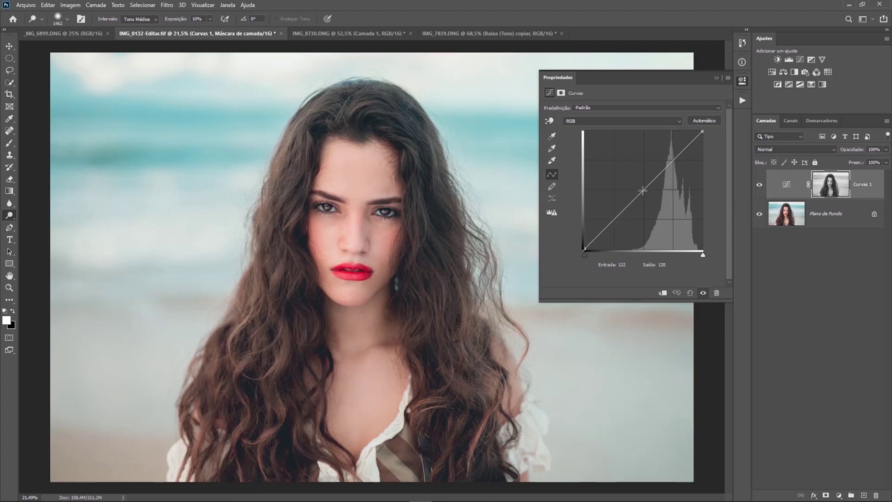
{"action": "left_click_drag", "start_coordinate": [642, 190], "coordinate": [633, 175]}
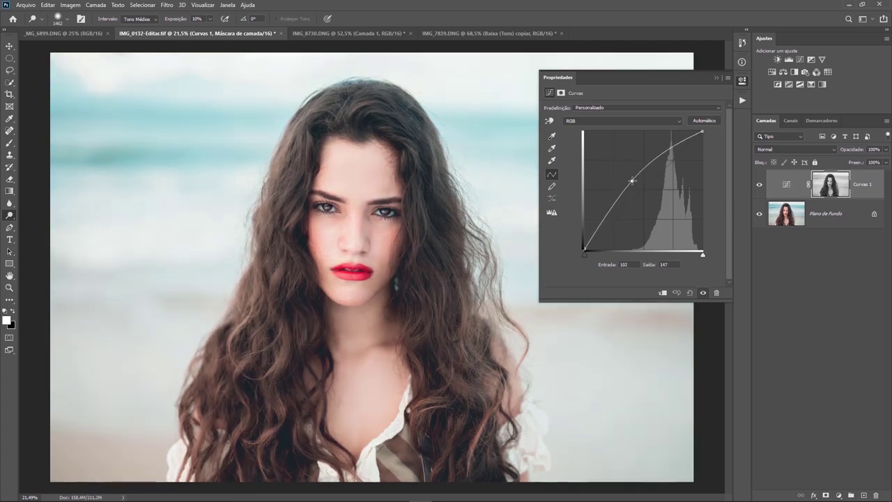
{"action": "left_click", "coordinate": [742, 80]}
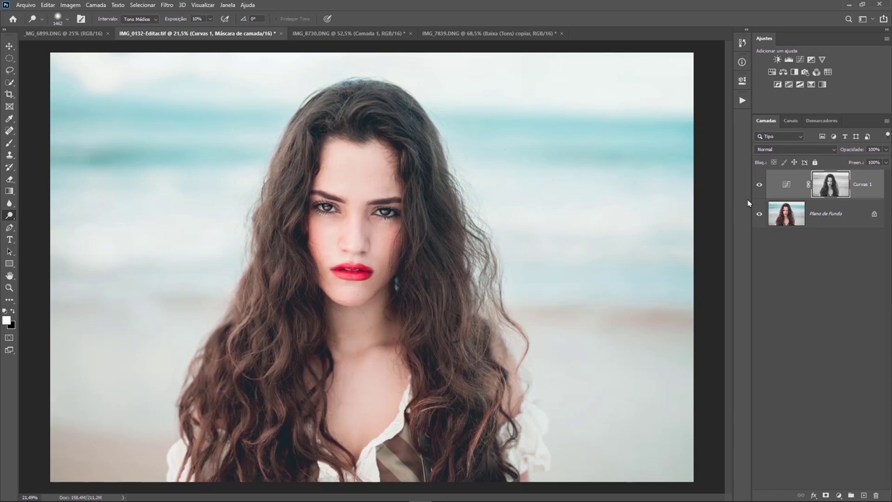
- Set Curvas 1 to Luminosidade blending, duplicate it, and invert the copy's mask
{"action": "left_click", "coordinate": [773, 151]}
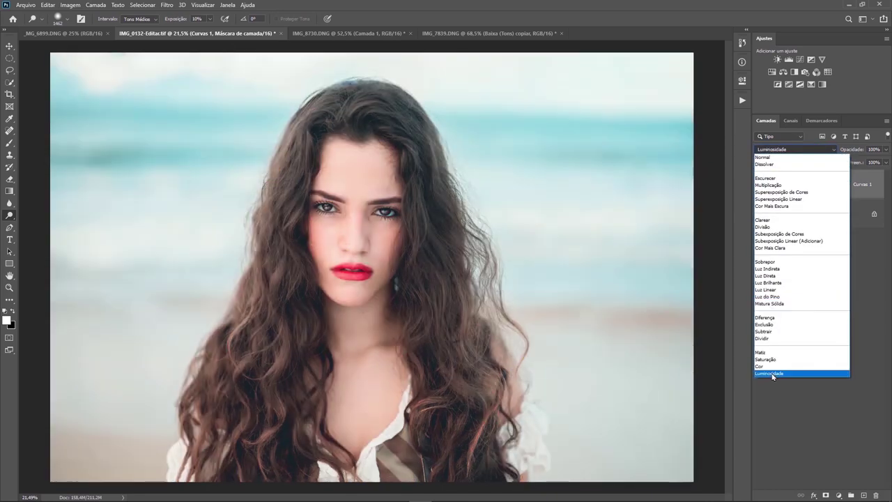
{"action": "left_click", "coordinate": [773, 374]}
{"action": "key", "text": "ctrl+j"}
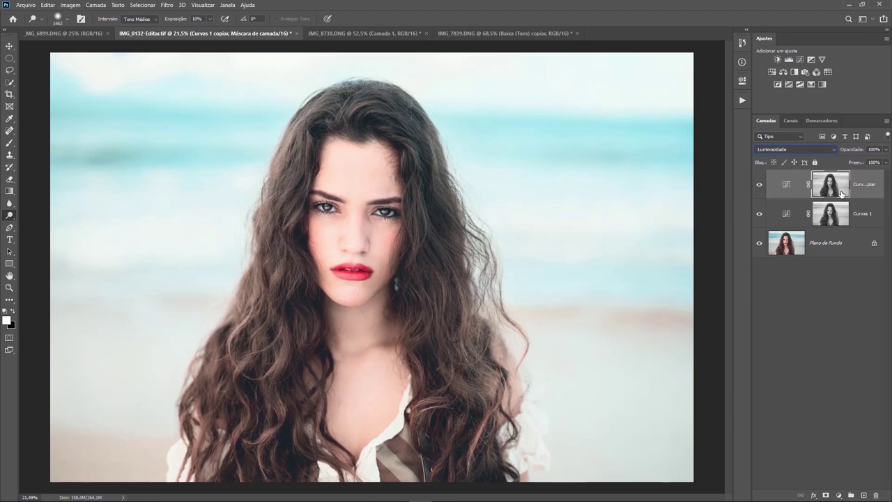
{"action": "key", "text": "ctrl+i"}
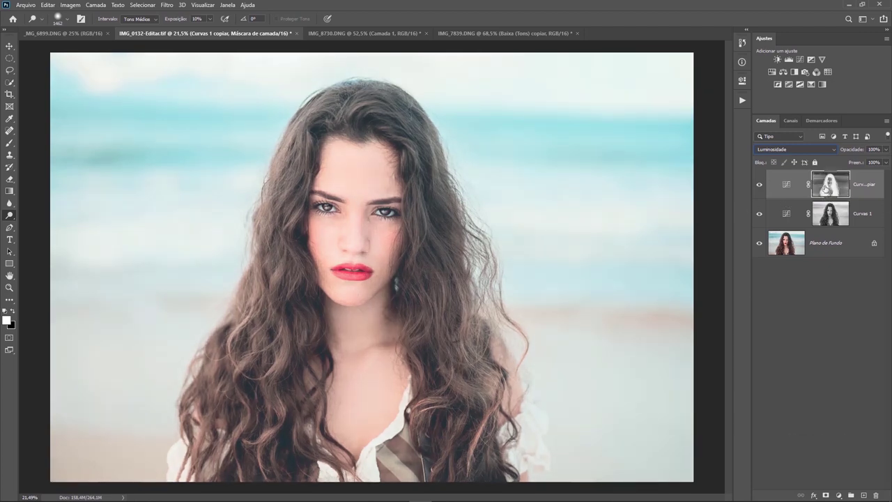
{"action": "left_click", "coordinate": [829, 191], "text": "alt"}
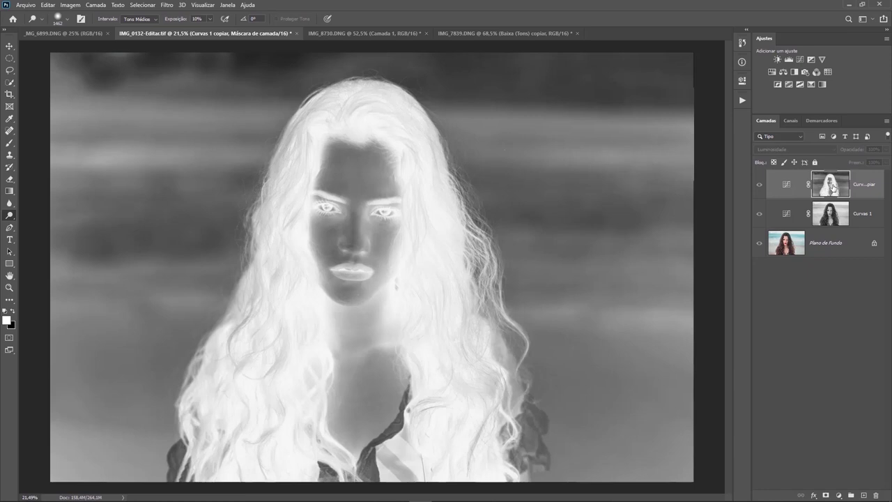
{"action": "left_click", "coordinate": [839, 191], "text": "alt"}
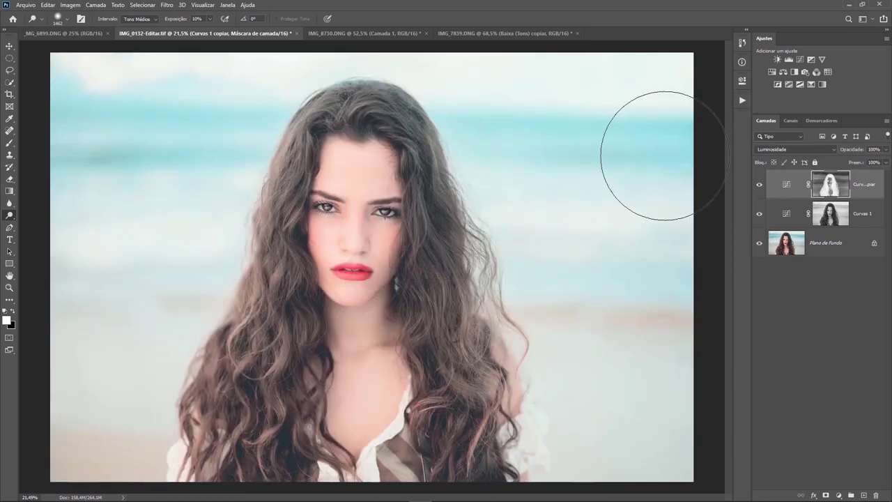
- Pull the copy's curve down to map 149 to 103, compare both, and group Curvas 1
{"action": "double_click", "coordinate": [786, 189]}
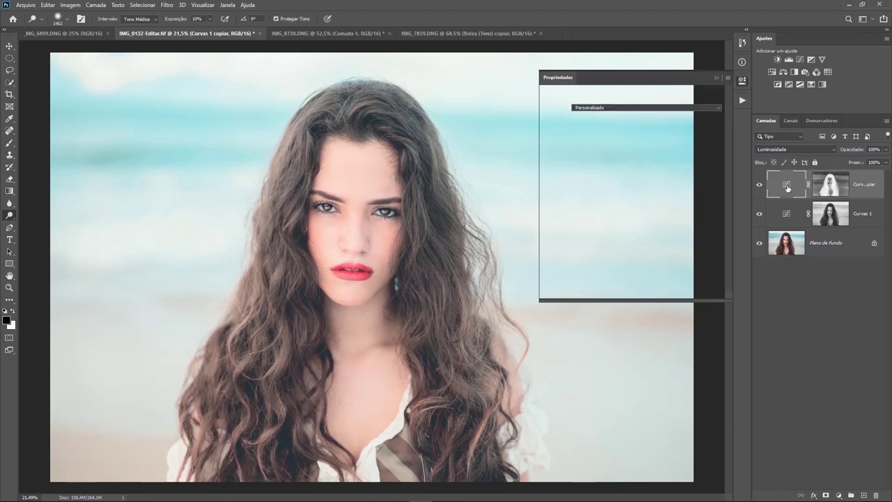
{"action": "left_click_drag", "start_coordinate": [630, 182], "coordinate": [656, 209]}
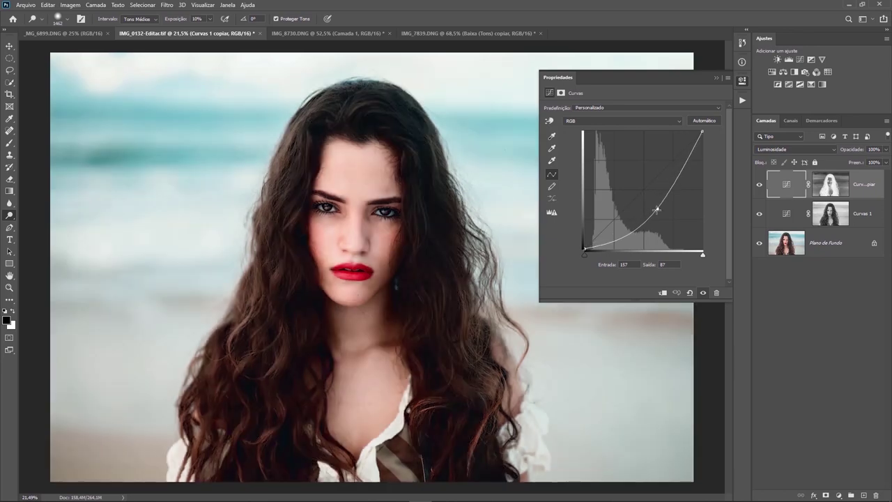
{"action": "left_click", "coordinate": [716, 77]}
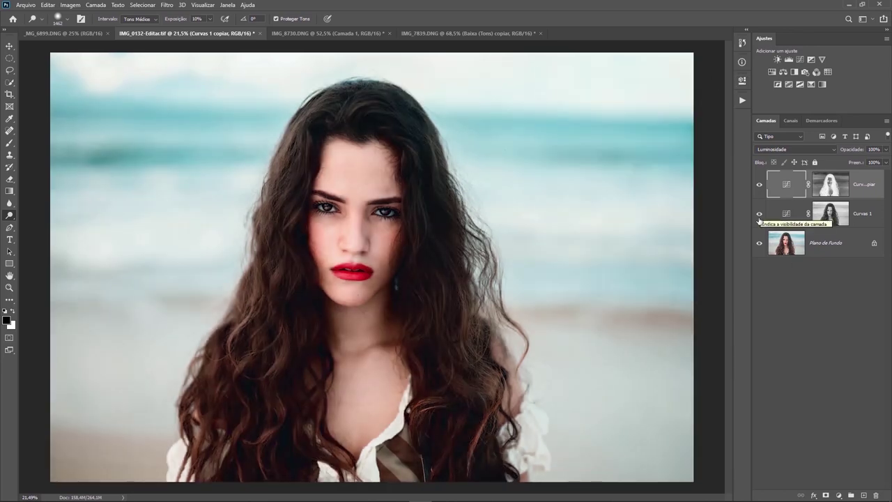
{"action": "left_click", "coordinate": [760, 215]}
{"action": "left_click", "coordinate": [760, 215]}
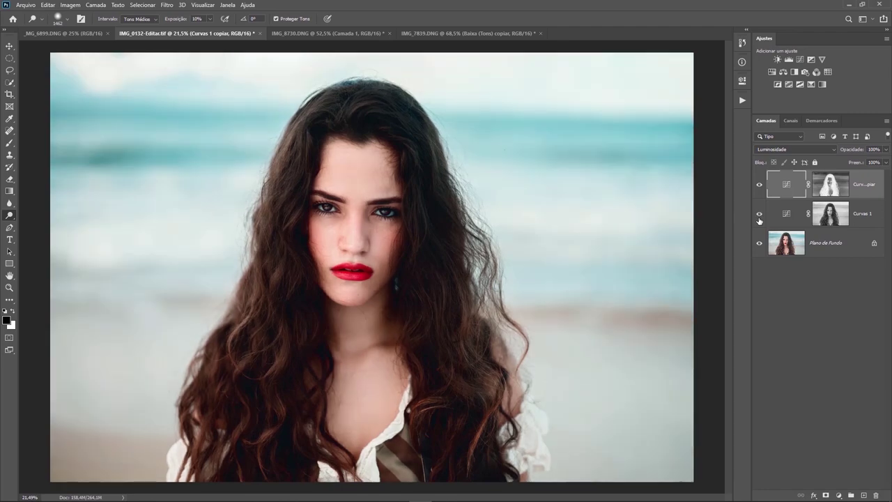
{"action": "left_click", "coordinate": [760, 185]}
{"action": "left_click", "coordinate": [760, 185]}
{"action": "left_click", "coordinate": [780, 221]}
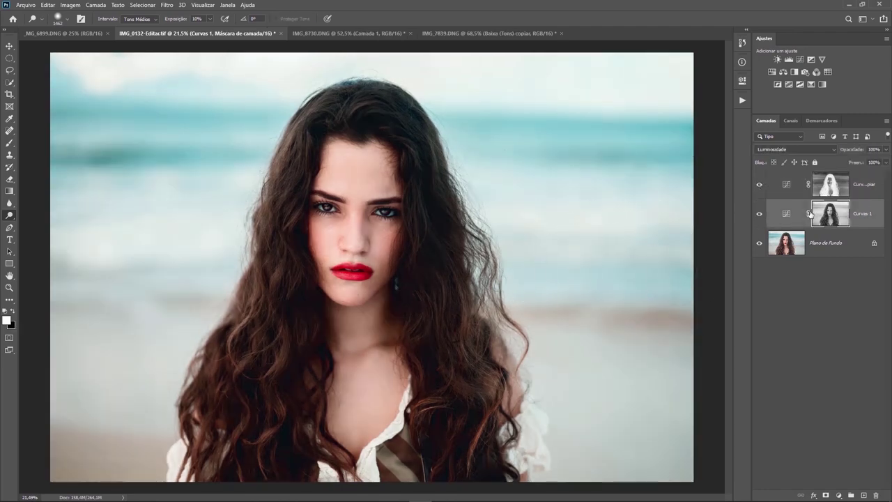
{"action": "key", "text": "ctrl+g"}
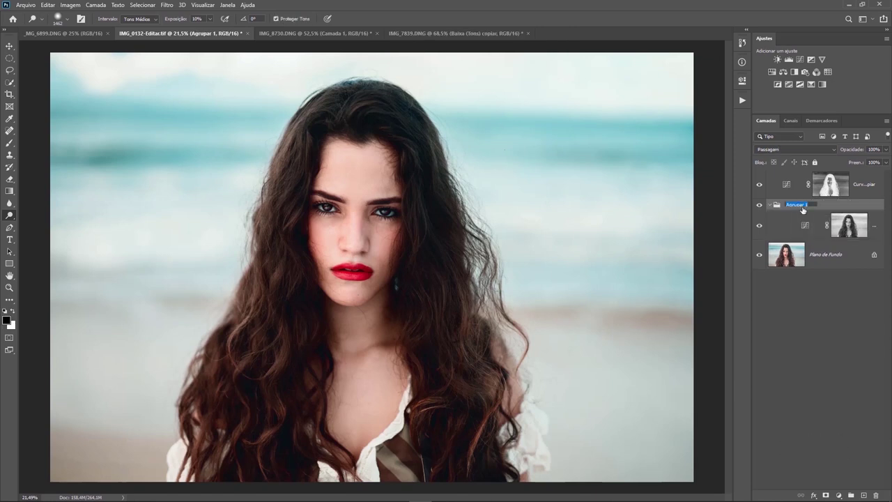
- Name the Curvas 1 group Realces and give it a black hide-all mask
{"action": "type", "text": "Realces"}
{"action": "key", "text": "Return"}
{"action": "key", "text": "alt"}
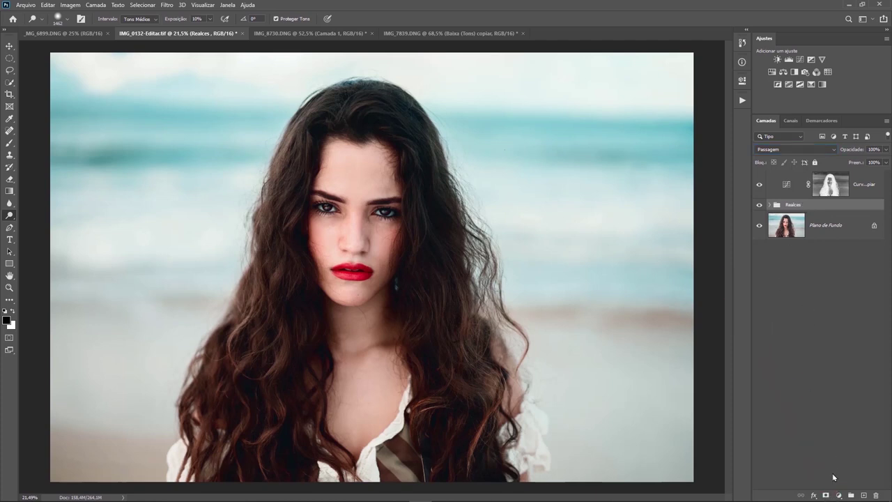
{"action": "left_click", "coordinate": [827, 496], "text": "alt"}
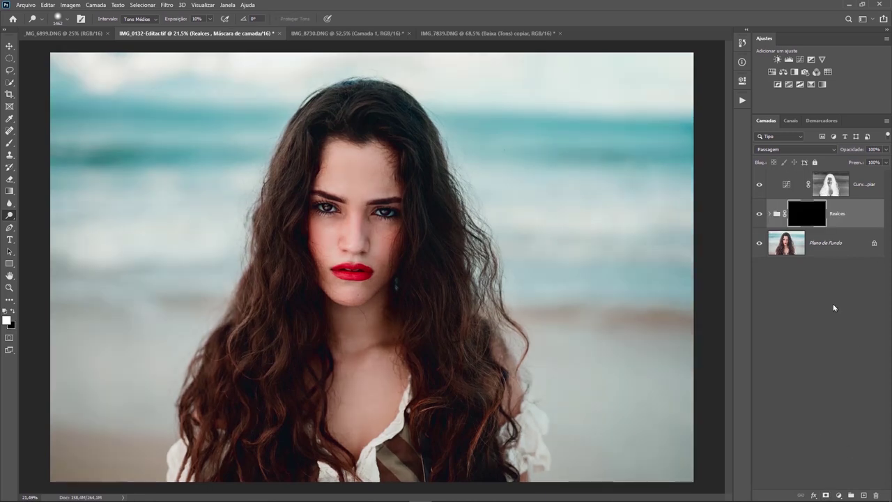
- Group the darkening curves copy as Sombras with a black hide-all mask and collapse it
{"action": "key", "text": "alt+bracketright"}
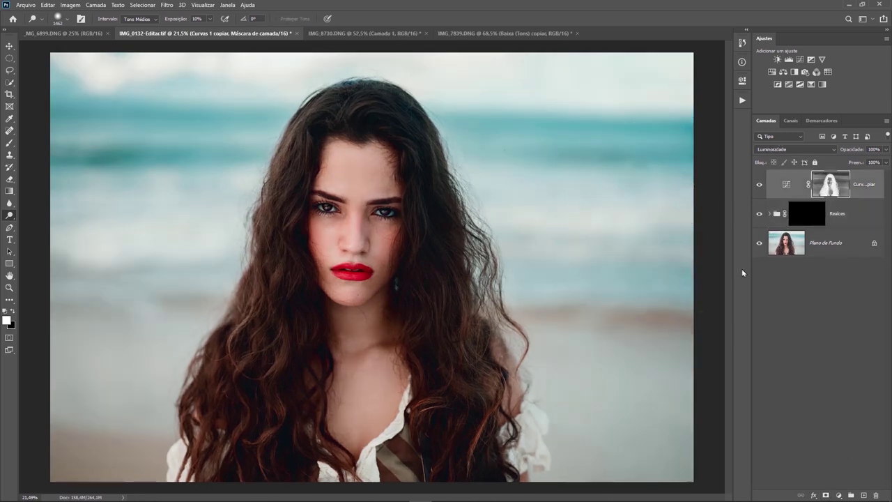
{"action": "key", "text": "ctrl+g"}
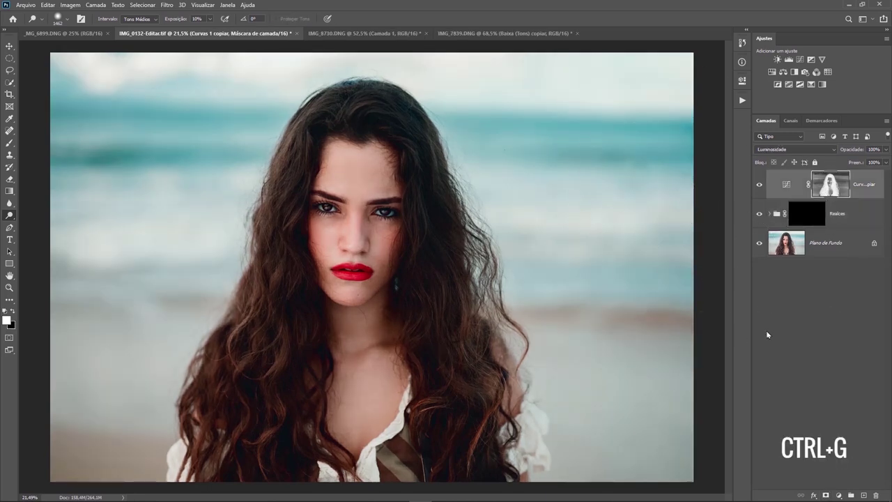
{"action": "type", "text": "Sombras"}
{"action": "key", "text": "Return"}
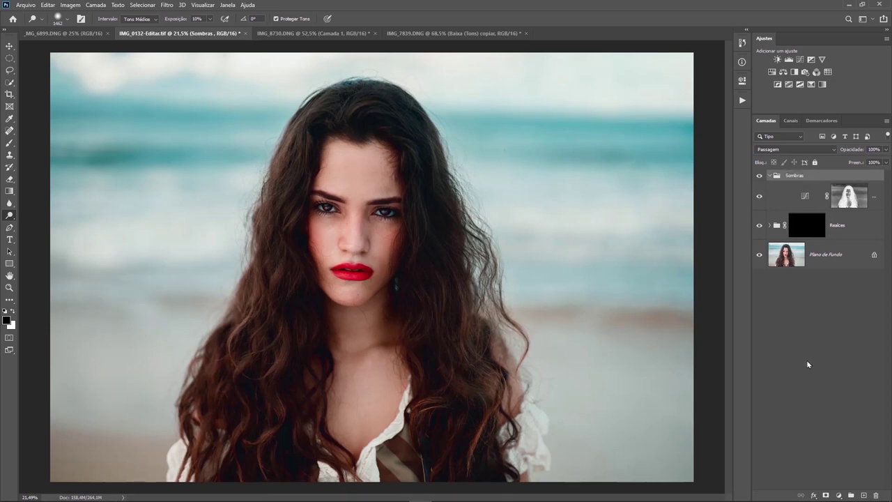
{"action": "left_click", "coordinate": [826, 495], "text": "alt"}
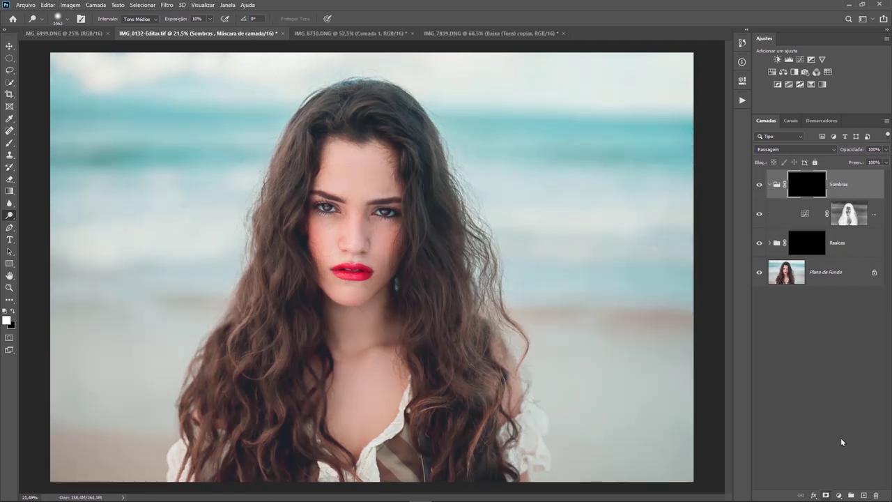
{"action": "left_click", "coordinate": [770, 184]}
{"action": "left_click_drag", "start_coordinate": [759, 184], "coordinate": [759, 214]}
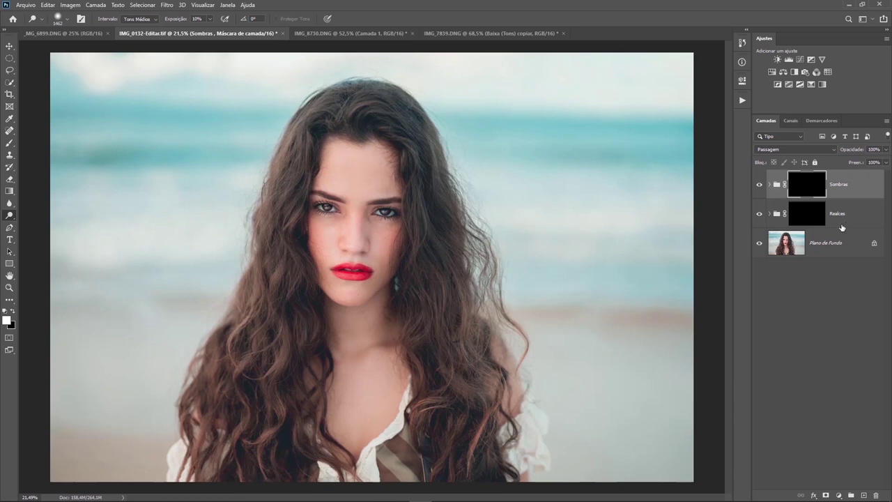
{"action": "left_click", "coordinate": [836, 224]}
- Delete the Realces and Sombras groups
{"action": "key", "text": "Delete"}
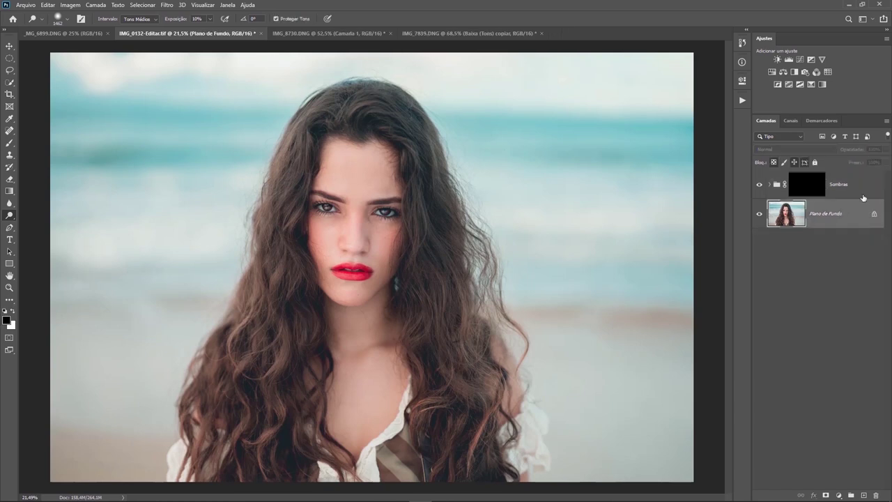
{"action": "left_click", "coordinate": [859, 191]}
{"action": "key", "text": "Delete"}
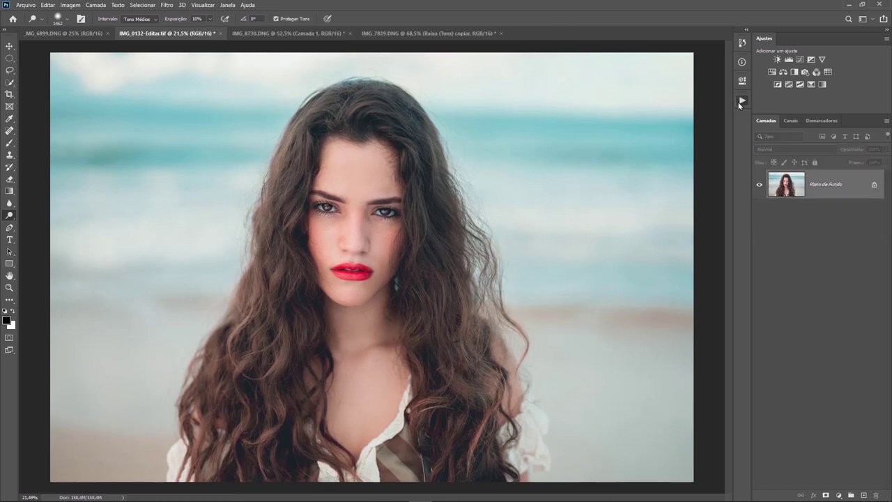
- Run the Dodge and Burn action to build the nested Dodge and Burn groups
{"action": "left_click", "coordinate": [741, 102]}
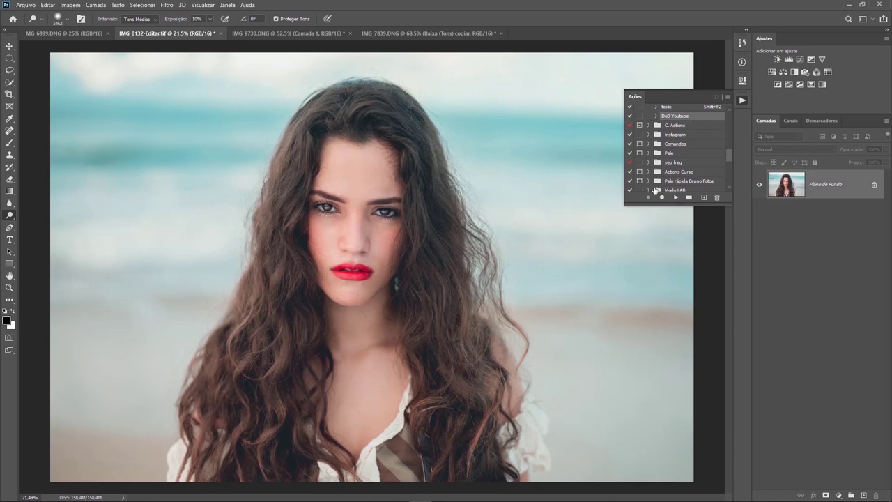
{"action": "left_click", "coordinate": [676, 197]}
{"action": "left_click", "coordinate": [727, 91]}
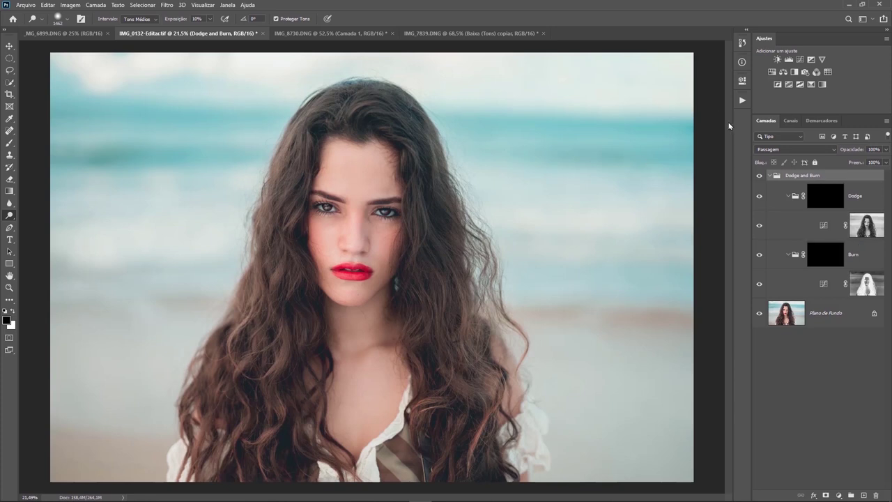
{"action": "left_click", "coordinate": [743, 102]}
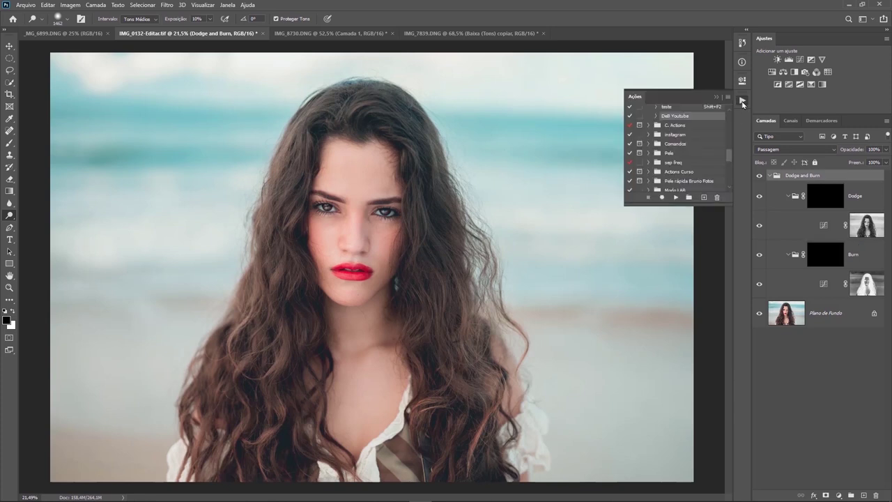
{"action": "left_click", "coordinate": [727, 99]}
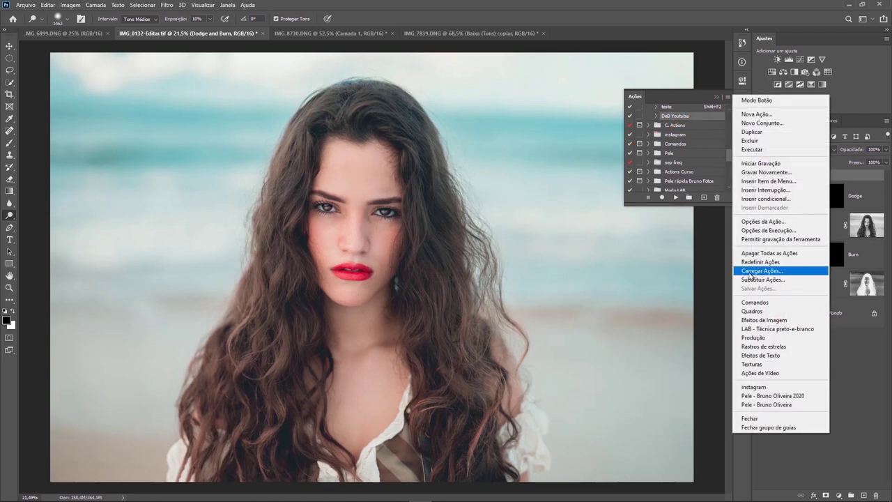
{"action": "left_click", "coordinate": [767, 272]}
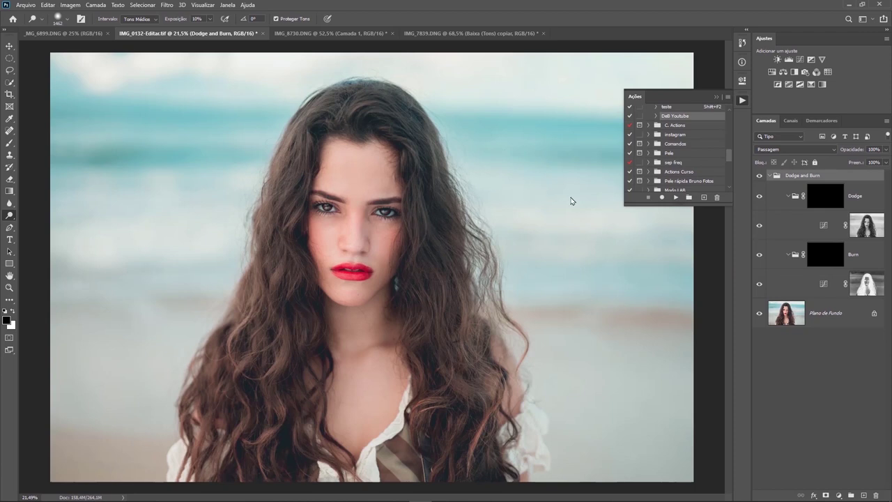
{"action": "left_click", "coordinate": [742, 99]}
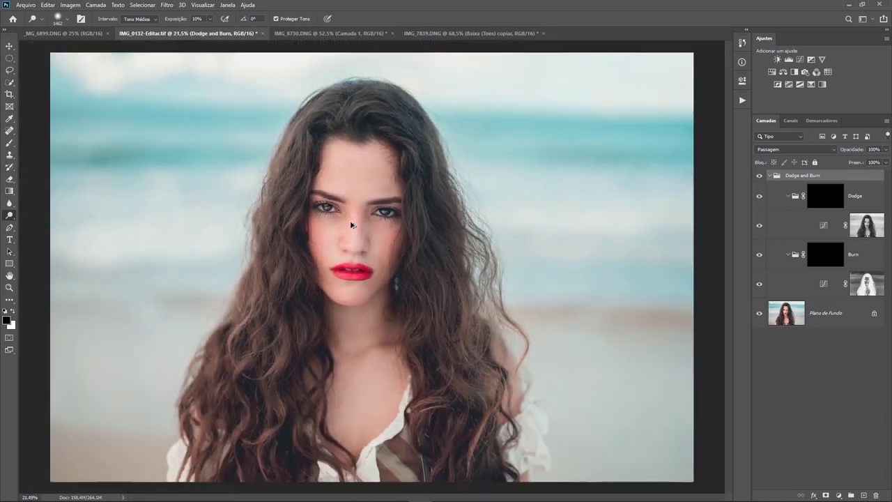
- Switch to the Brush tool with white foreground and target the Dodge group's black mask
{"action": "scroll", "coordinate": [352, 224], "scroll_direction": "up", "scroll_amount": 1}
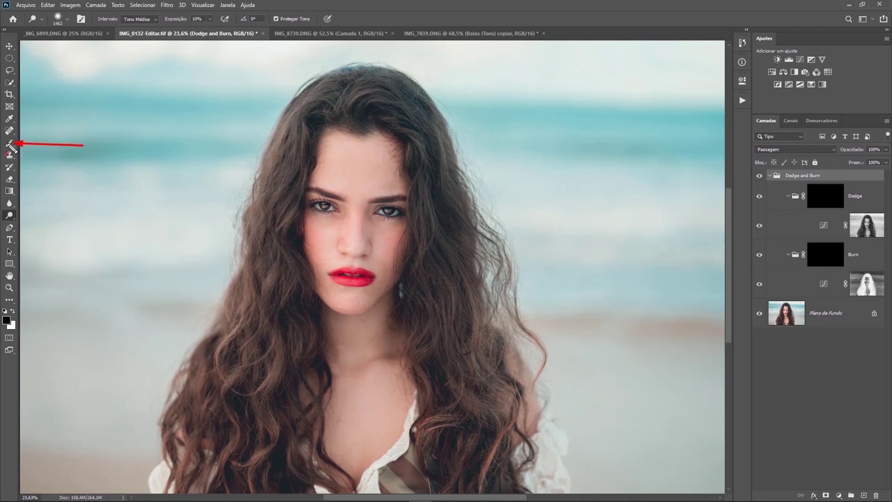
{"action": "left_click", "coordinate": [9, 142]}
{"action": "left_click", "coordinate": [13, 311]}
{"action": "left_click", "coordinate": [13, 311]}
{"action": "left_click", "coordinate": [12, 311]}
{"action": "left_click", "coordinate": [12, 311]}
{"action": "key", "text": "x"}
{"action": "key", "text": "x"}
{"action": "key", "text": "x"}
{"action": "key", "text": "x"}
{"action": "key", "text": "x"}
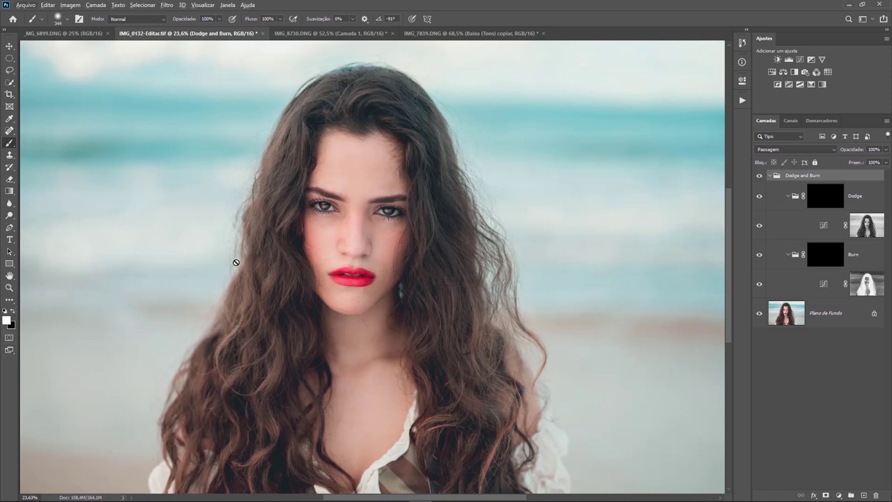
{"action": "left_click", "coordinate": [377, 305], "text": "alt"}
{"action": "key", "text": "d"}
{"action": "key", "text": "x"}
{"action": "key", "text": "x"}
{"action": "key", "text": "x"}
{"action": "key", "text": "x"}
{"action": "key", "text": "x"}
{"action": "left_click", "coordinate": [840, 204]}
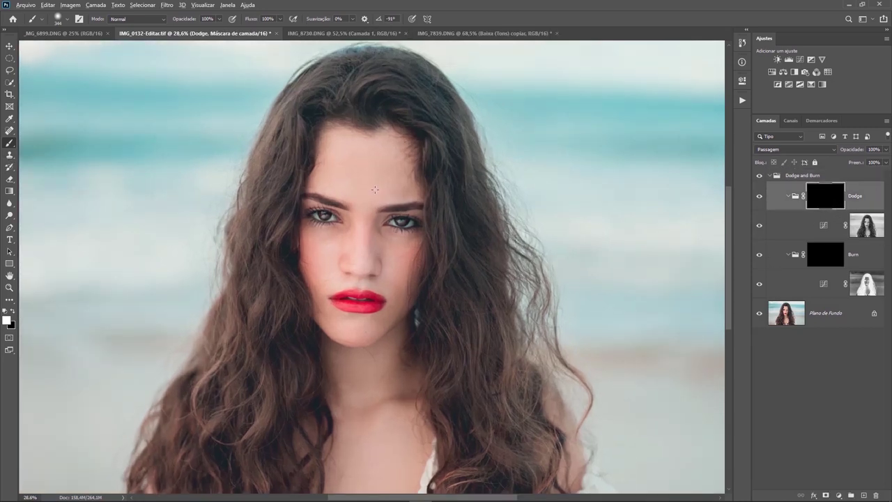
- Adjust the soft white brush, entering 15, to work over the forehead, brows and nose
{"action": "scroll", "coordinate": [380, 195], "scroll_direction": "up", "scroll_amount": 1}
{"action": "scroll", "coordinate": [377, 192], "scroll_direction": "up", "scroll_amount": 2}
{"action": "left_click_drag", "start_coordinate": [371, 191], "coordinate": [364, 190]}
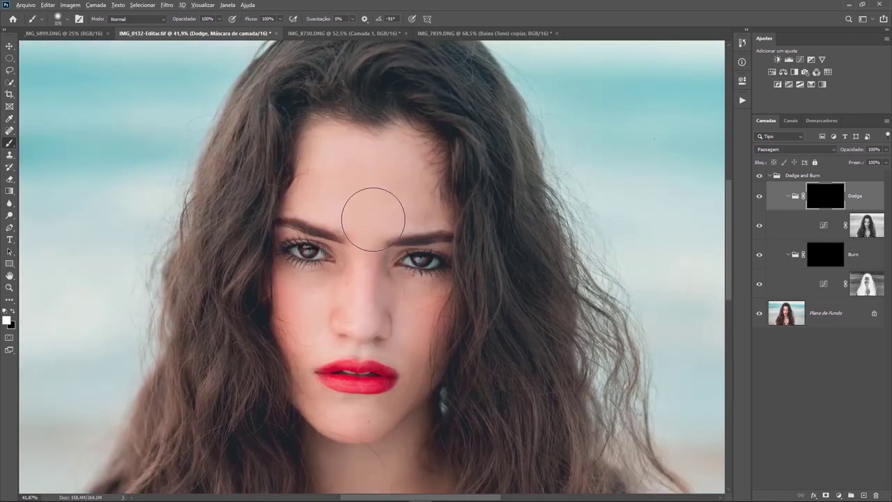
{"action": "mouse_move", "coordinate": [371, 201]}
{"action": "left_mouse_down"}
{"action": "mouse_move", "coordinate": [204, 25]}
{"action": "mouse_move", "coordinate": [298, 21]}
{"action": "mouse_move", "coordinate": [141, 26]}
{"action": "mouse_move", "coordinate": [241, 19]}
{"action": "mouse_move", "coordinate": [201, 21]}
{"action": "mouse_move", "coordinate": [219, 23]}
{"action": "mouse_move", "coordinate": [210, 23]}
{"action": "left_mouse_up"}
{"action": "type", "text": "15"}
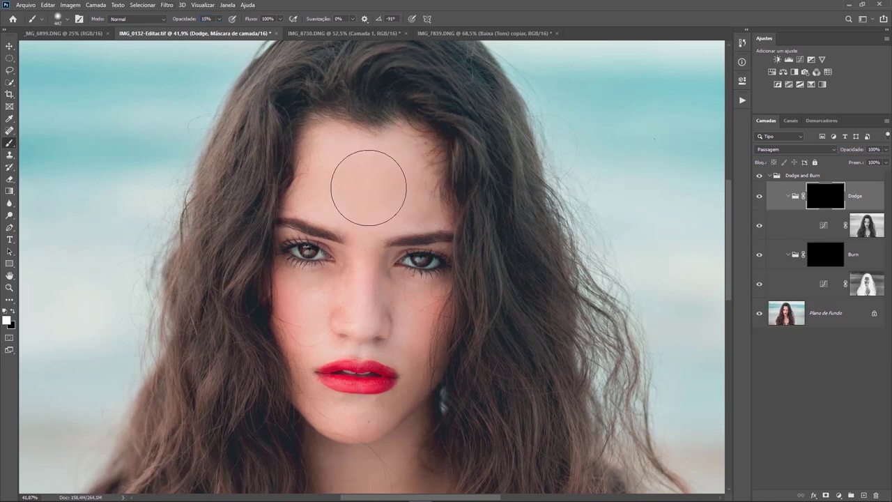
{"action": "right_click", "coordinate": [367, 186], "text": "alt"}
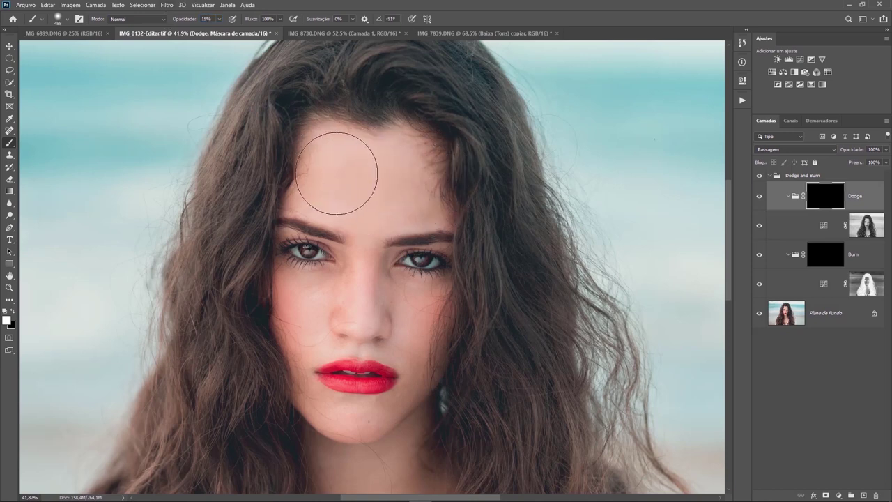
{"action": "right_click", "coordinate": [372, 176], "text": "alt"}
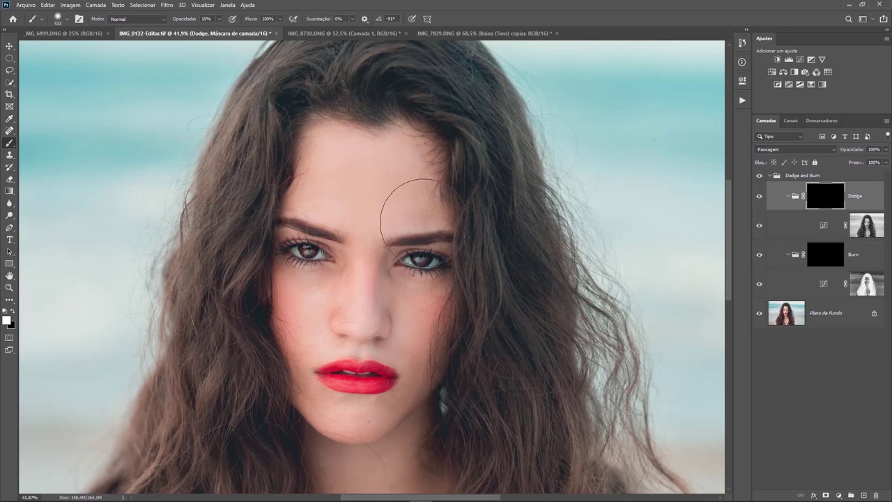
{"action": "right_click", "coordinate": [382, 204], "text": "alt"}
{"action": "right_click", "coordinate": [372, 188], "text": "alt"}
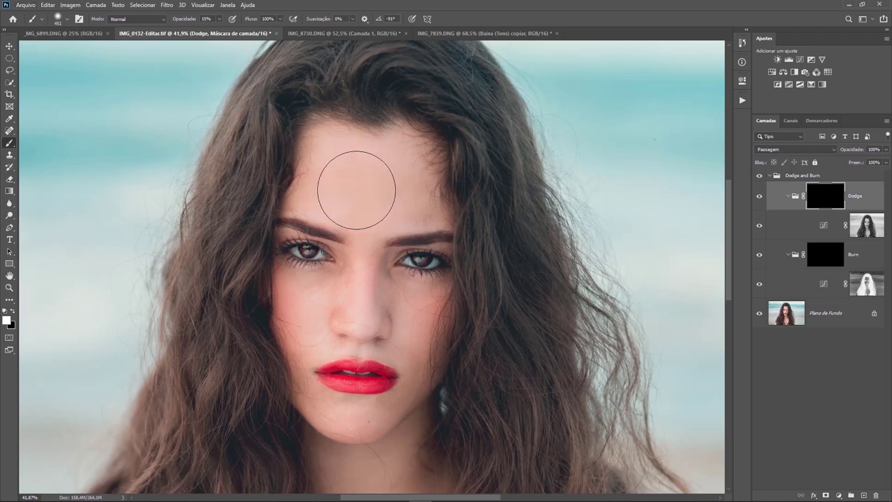
{"action": "right_click", "coordinate": [376, 252], "text": "alt"}
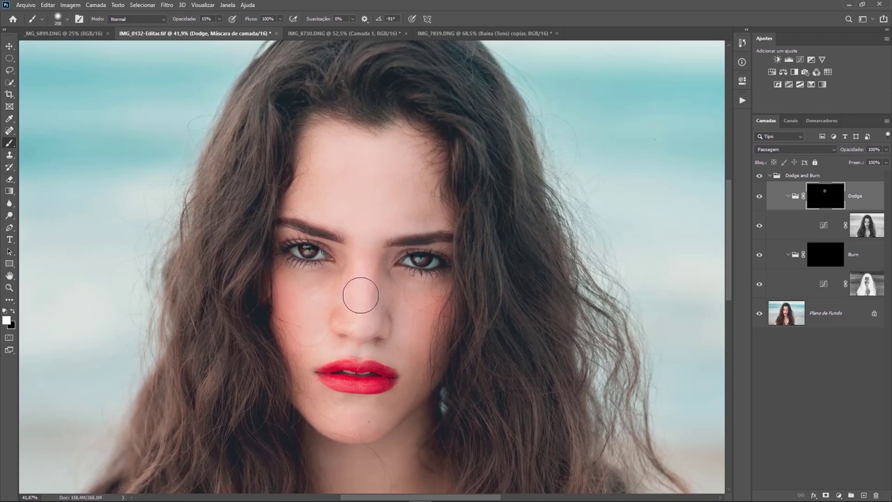
{"action": "scroll", "coordinate": [378, 329], "scroll_direction": "up", "scroll_amount": 2}
{"action": "right_click", "coordinate": [318, 309], "text": "alt"}
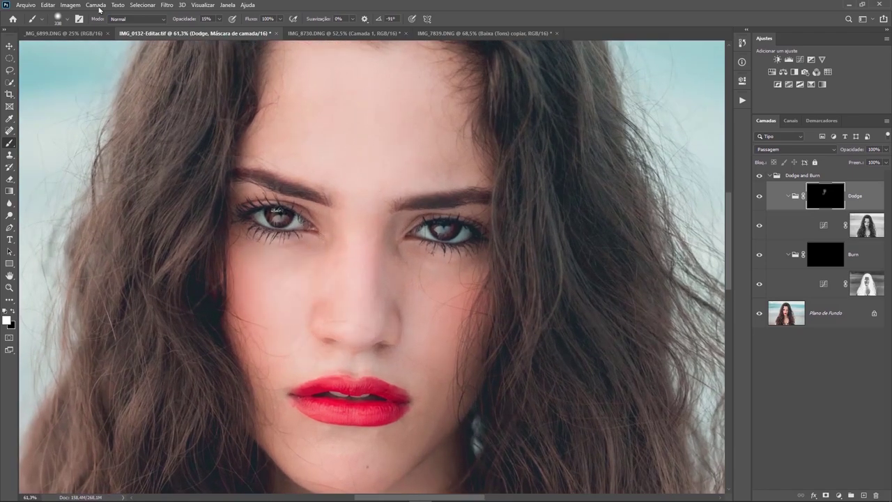
- Set the brush opacity to 10% and size the brush to brighten the irises
{"action": "left_click", "coordinate": [207, 19]}
{"action": "type", "text": "0"}
{"action": "right_click", "coordinate": [295, 318], "text": "alt"}
{"action": "scroll", "coordinate": [295, 293], "scroll_direction": "down", "scroll_amount": 3}
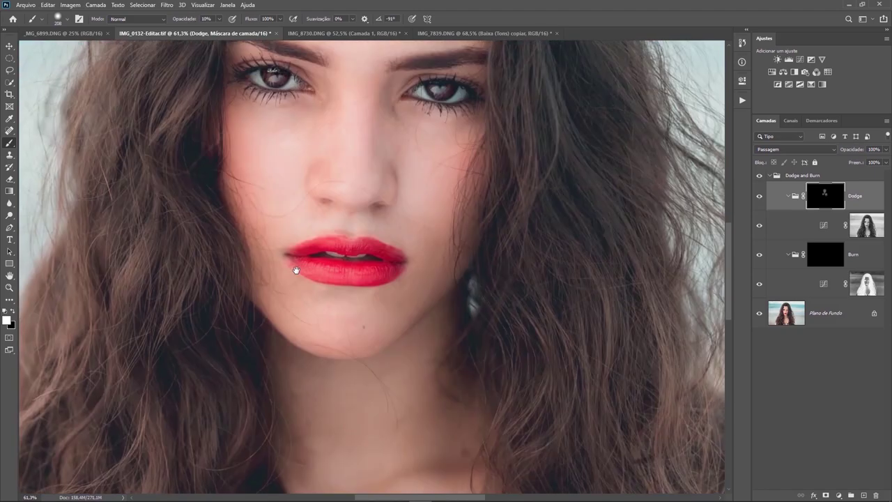
{"action": "scroll", "coordinate": [360, 323], "scroll_direction": "down", "scroll_amount": 3}
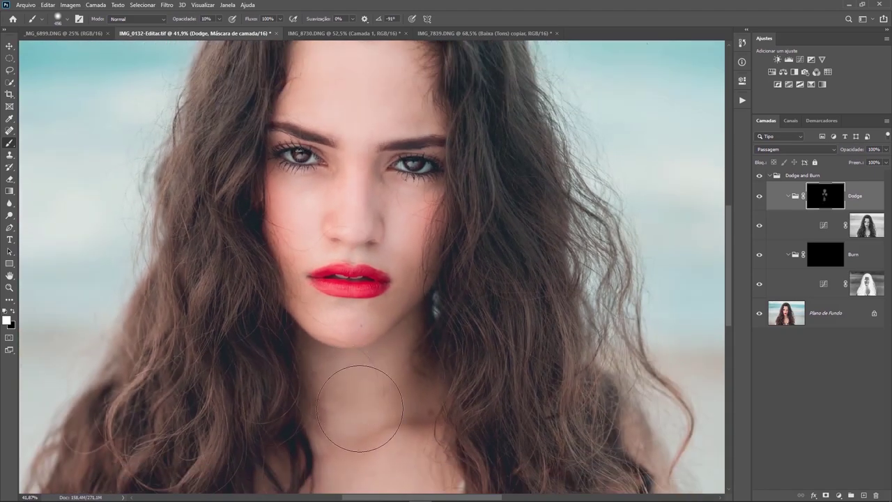
{"action": "scroll", "coordinate": [349, 363], "scroll_direction": "up", "scroll_amount": 2}
{"action": "scroll", "coordinate": [321, 305], "scroll_direction": "up", "scroll_amount": 5}
{"action": "scroll", "coordinate": [271, 224], "scroll_direction": "up", "scroll_amount": 3}
{"action": "right_click", "coordinate": [274, 251], "text": "alt"}
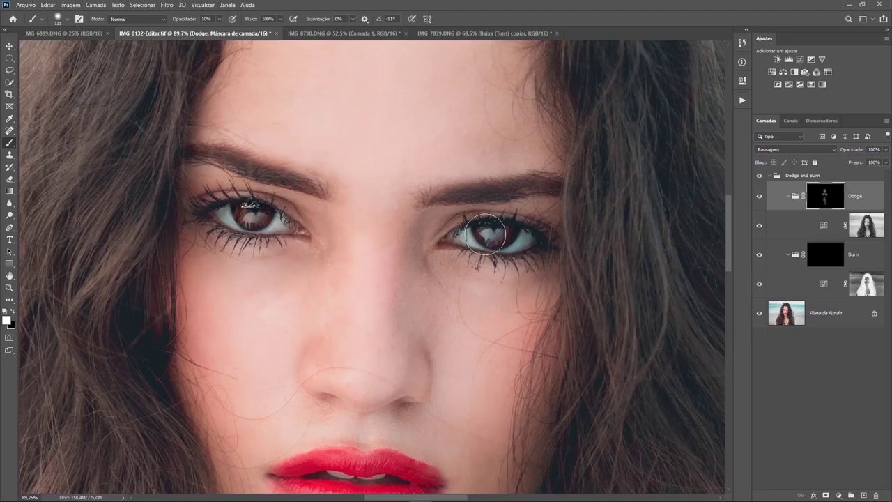
- Brighten the lower-left hair strands with a larger brush, then reframe the face
{"action": "scroll", "coordinate": [350, 322], "scroll_direction": "down", "scroll_amount": 2}
{"action": "scroll", "coordinate": [309, 309], "scroll_direction": "down", "scroll_amount": 3}
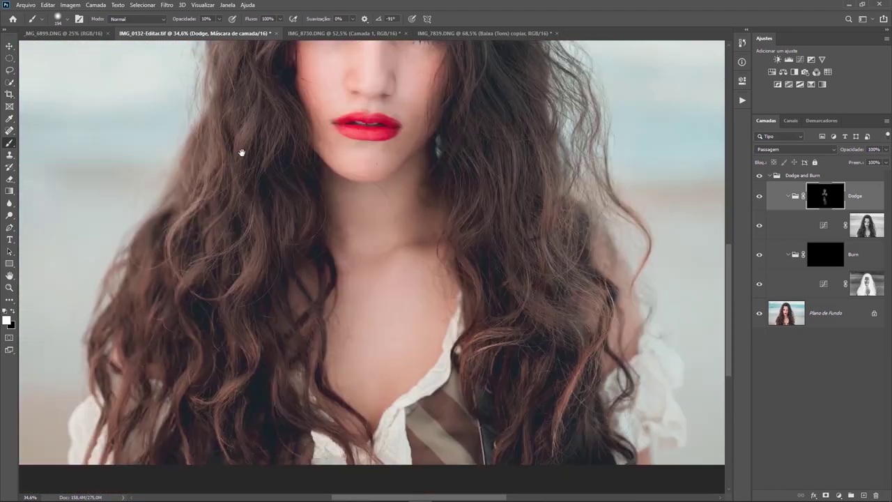
{"action": "key", "text": "bracketright"}
{"action": "key", "text": "bracketright"}
{"action": "key", "text": "bracketright"}
{"action": "left_click_drag", "start_coordinate": [235, 342], "coordinate": [183, 409]}
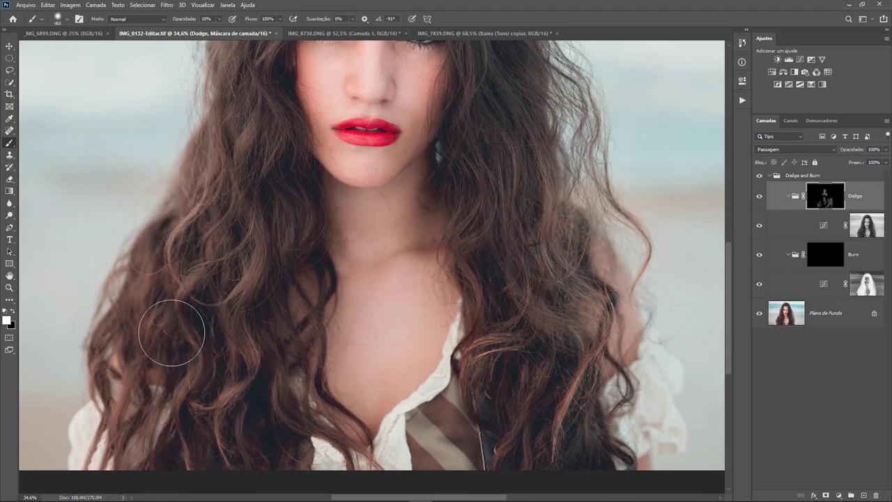
{"action": "left_click_drag", "start_coordinate": [240, 239], "coordinate": [186, 488]}
{"action": "key", "text": "bracketleft"}
{"action": "key", "text": "bracketleft"}
{"action": "key", "text": "bracketleft"}
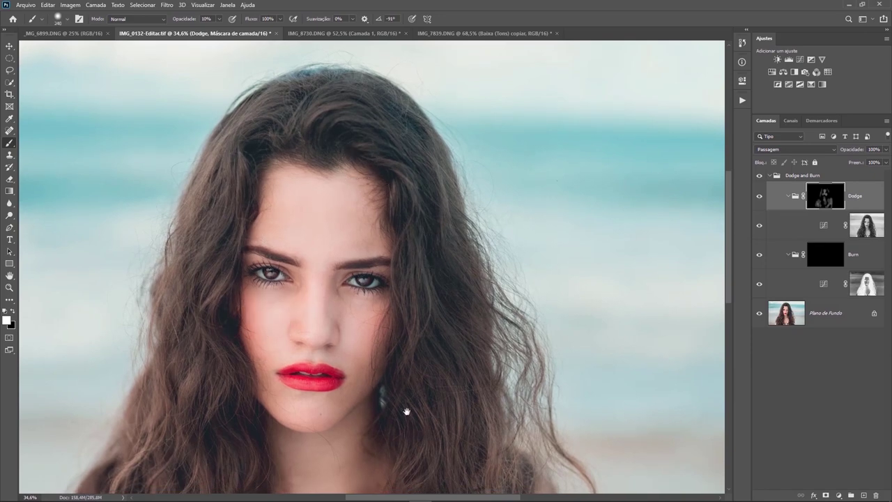
{"action": "left_click_drag", "start_coordinate": [405, 412], "coordinate": [412, 294]}
- On the Burn mask, enlarge the brush and paint white over the hair framing the face
{"action": "left_click", "coordinate": [836, 260]}
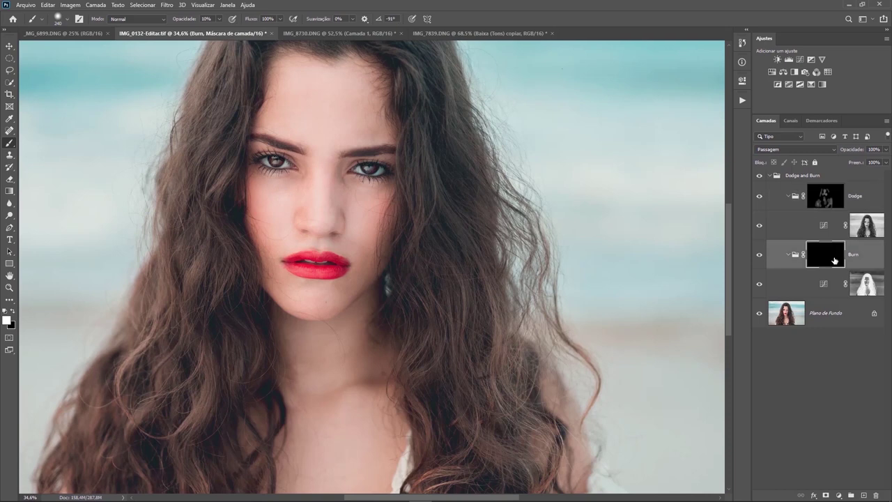
{"action": "mouse_move", "coordinate": [219, 208]}
{"action": "left_mouse_down"}
{"action": "mouse_move", "coordinate": [192, 284]}
{"action": "mouse_move", "coordinate": [179, 213]}
{"action": "mouse_move", "coordinate": [169, 219]}
{"action": "mouse_move", "coordinate": [209, 146]}
{"action": "mouse_move", "coordinate": [339, 116]}
{"action": "mouse_move", "coordinate": [369, 197]}
{"action": "left_mouse_up"}
{"action": "key", "text": "bracketright"}
{"action": "key", "text": "bracketright"}
{"action": "key", "text": "bracketright"}
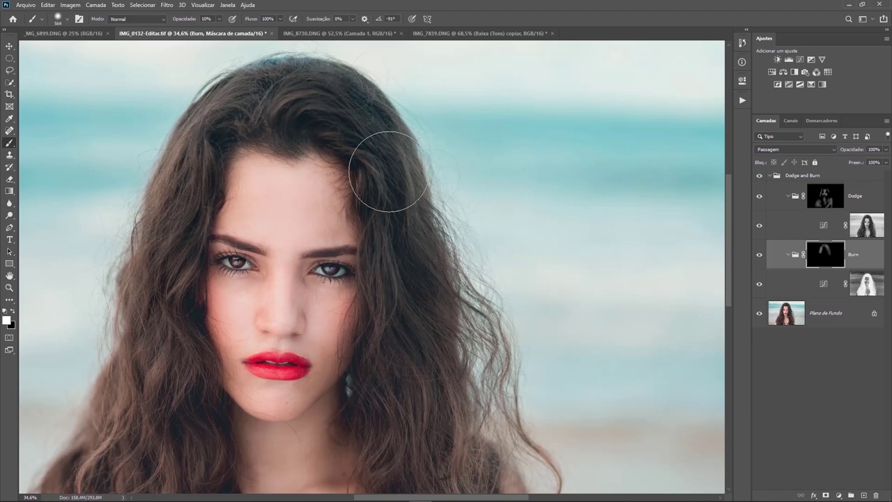
{"action": "scroll", "coordinate": [244, 240], "scroll_direction": "down", "scroll_amount": 3}
{"action": "mouse_move", "coordinate": [250, 373]}
{"action": "left_mouse_down"}
{"action": "mouse_move", "coordinate": [252, 418]}
{"action": "mouse_move", "coordinate": [299, 385]}
{"action": "left_mouse_up"}
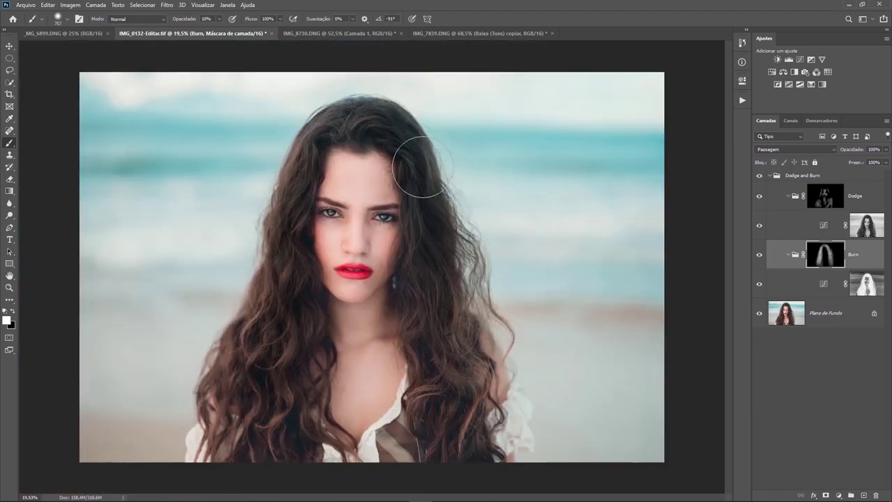
{"action": "scroll", "coordinate": [393, 126], "scroll_direction": "up", "scroll_amount": 2}
{"action": "scroll", "coordinate": [340, 315], "scroll_direction": "up", "scroll_amount": 5}
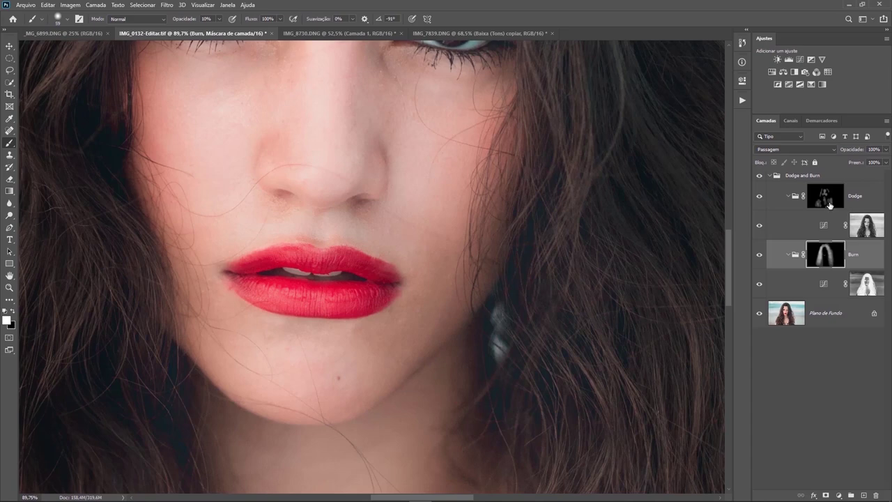
{"action": "key", "text": "alt+bracketright"}
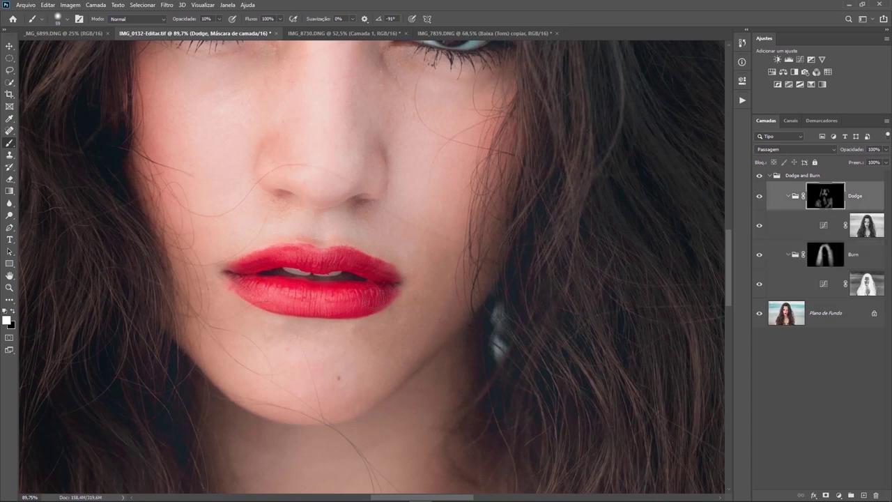
- Set brush opacity to 100% and lower flow from 10% to 5%
{"action": "scroll", "coordinate": [368, 374], "scroll_direction": "down", "scroll_amount": 5}
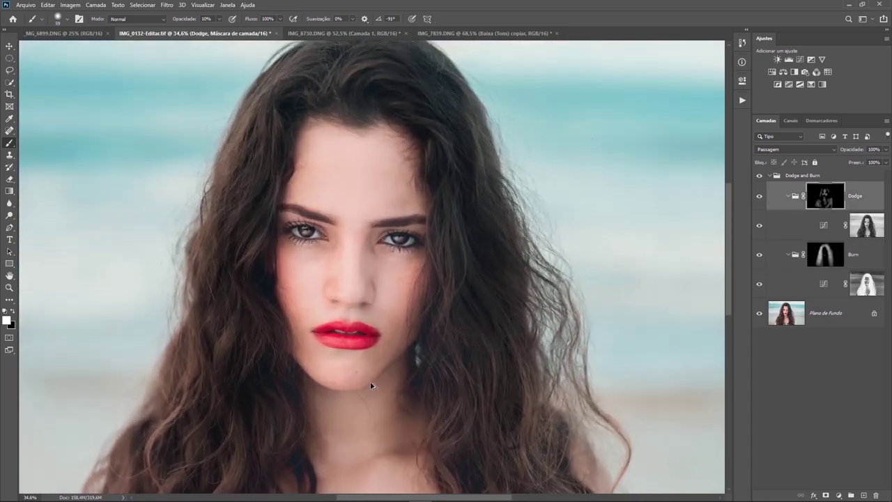
{"action": "scroll", "coordinate": [422, 319], "scroll_direction": "down", "scroll_amount": 1}
{"action": "mouse_move", "coordinate": [292, 143]}
{"action": "left_mouse_down"}
{"action": "mouse_move", "coordinate": [250, 27]}
{"action": "mouse_move", "coordinate": [261, 30]}
{"action": "left_mouse_up"}
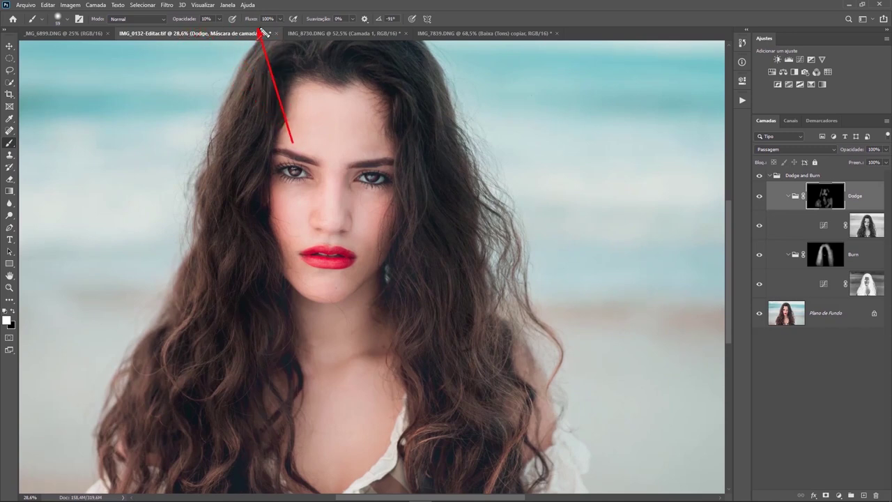
{"action": "mouse_move", "coordinate": [261, 30]}
{"action": "left_mouse_down"}
{"action": "mouse_move", "coordinate": [172, 30]}
{"action": "mouse_move", "coordinate": [254, 23]}
{"action": "left_mouse_up"}
{"action": "left_click", "coordinate": [268, 19]}
{"action": "scroll", "coordinate": [377, 167], "scroll_direction": "up", "scroll_amount": 5}
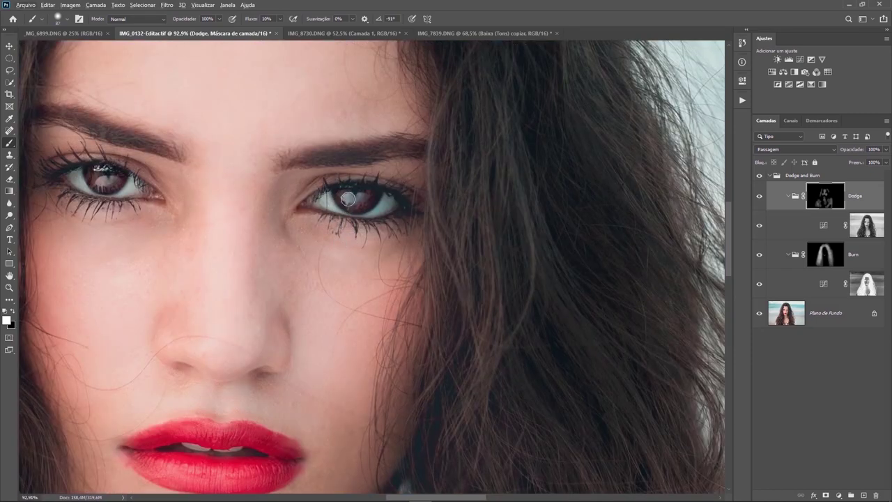
{"action": "scroll", "coordinate": [149, 192], "scroll_direction": "down", "scroll_amount": 2}
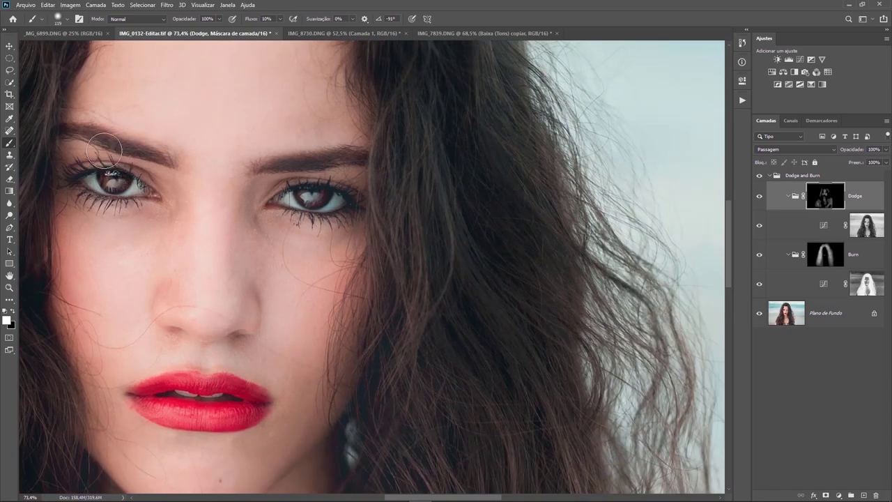
{"action": "scroll", "coordinate": [124, 150], "scroll_direction": "down", "scroll_amount": 1}
{"action": "scroll", "coordinate": [105, 171], "scroll_direction": "down", "scroll_amount": 1}
{"action": "scroll", "coordinate": [199, 184], "scroll_direction": "up", "scroll_amount": 3}
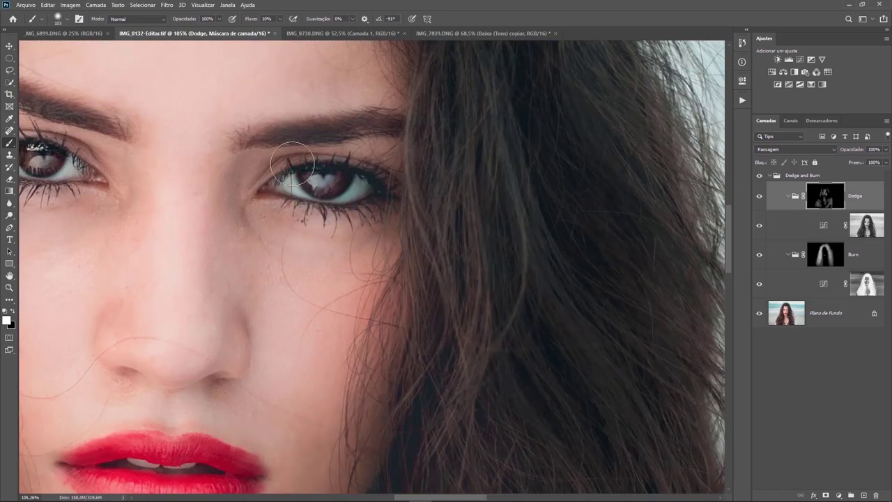
{"action": "left_click", "coordinate": [264, 19]}
{"action": "type", "text": "5"}
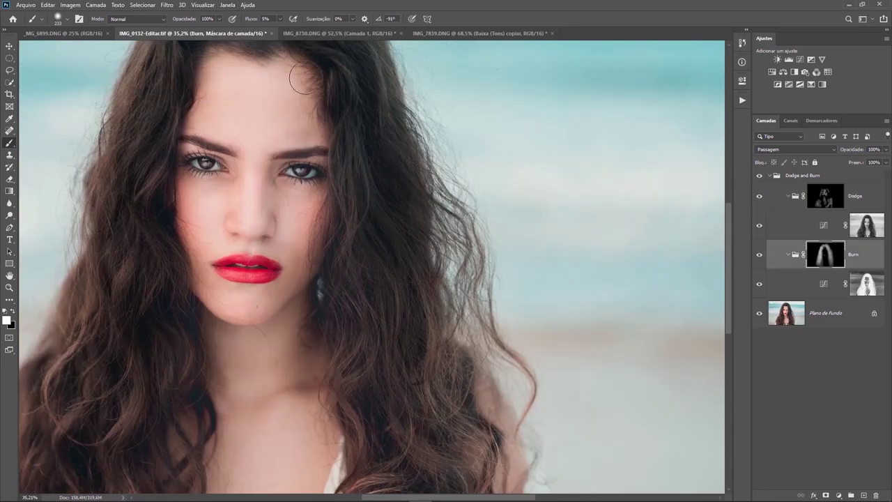
{"action": "scroll", "coordinate": [345, 251], "scroll_direction": "down", "scroll_amount": 3}
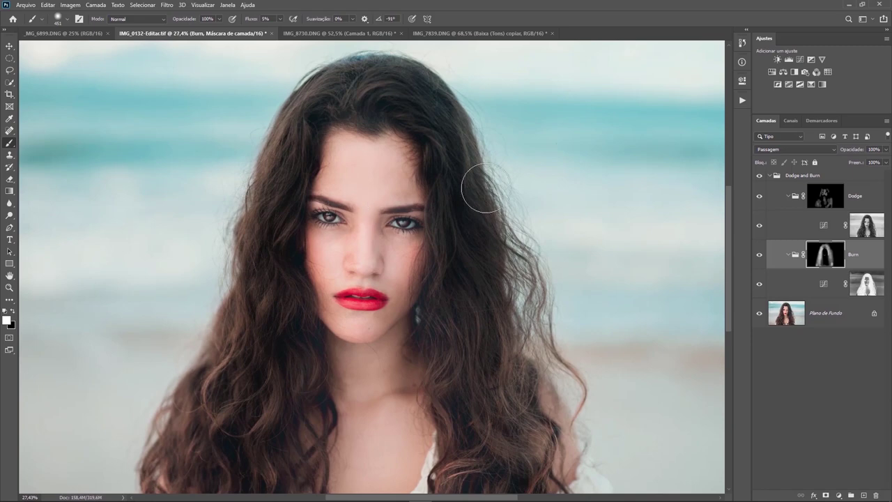
{"action": "scroll", "coordinate": [475, 293], "scroll_direction": "up", "scroll_amount": 2}
{"action": "left_click", "coordinate": [770, 175]}
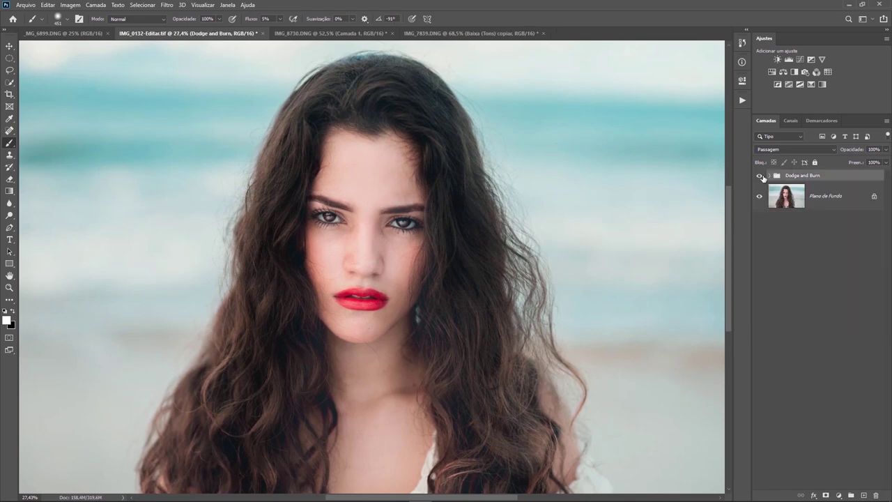
{"action": "left_click", "coordinate": [760, 176]}
{"action": "left_click", "coordinate": [760, 177]}
{"action": "left_click", "coordinate": [761, 177]}
{"action": "left_click", "coordinate": [760, 177]}
{"action": "left_click", "coordinate": [760, 178]}
{"action": "left_click", "coordinate": [761, 177]}
{"action": "left_click", "coordinate": [770, 175]}
{"action": "scroll", "coordinate": [385, 222], "scroll_direction": "up", "scroll_amount": 3}
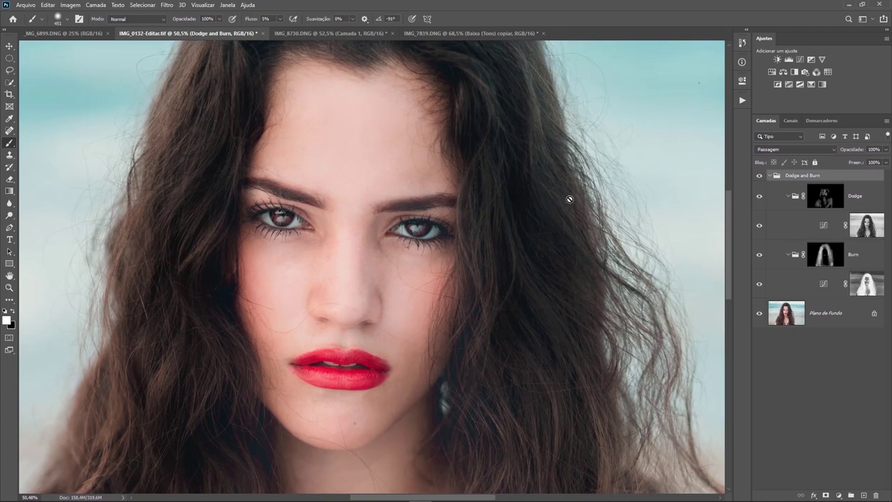
{"action": "left_click", "coordinate": [819, 249]}
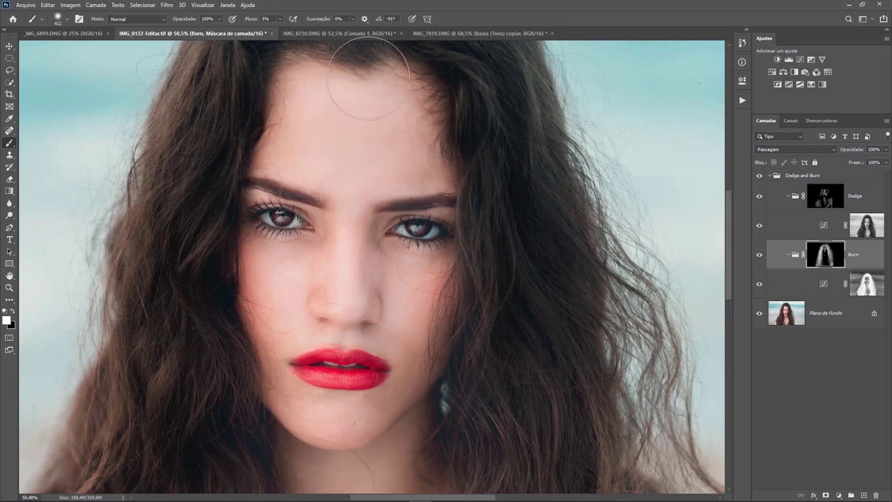
{"action": "left_click_drag", "start_coordinate": [393, 147], "coordinate": [343, 131]}
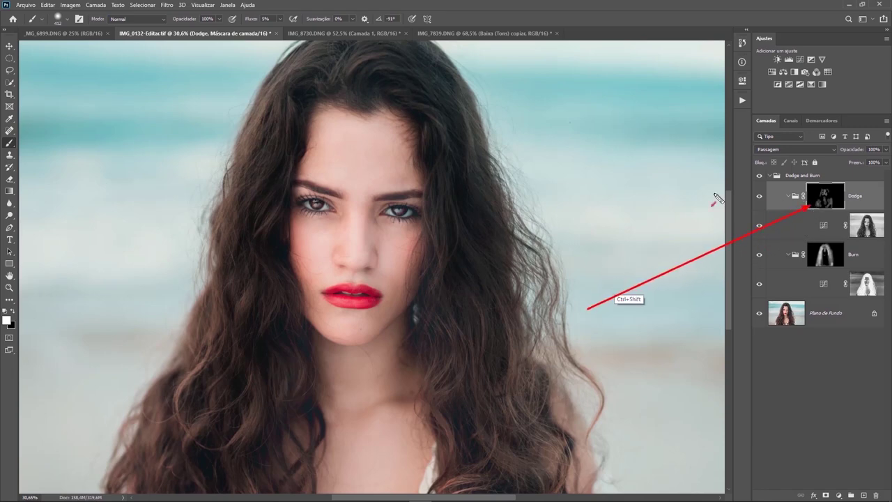
- Shrink the Dodge brush to 301 px, 18% hardness, for the cheek hair, then zoom out to see the whole face
{"action": "scroll", "coordinate": [286, 254], "scroll_direction": "up", "scroll_amount": 3}
{"action": "left_click_drag", "start_coordinate": [290, 256], "coordinate": [278, 259]}
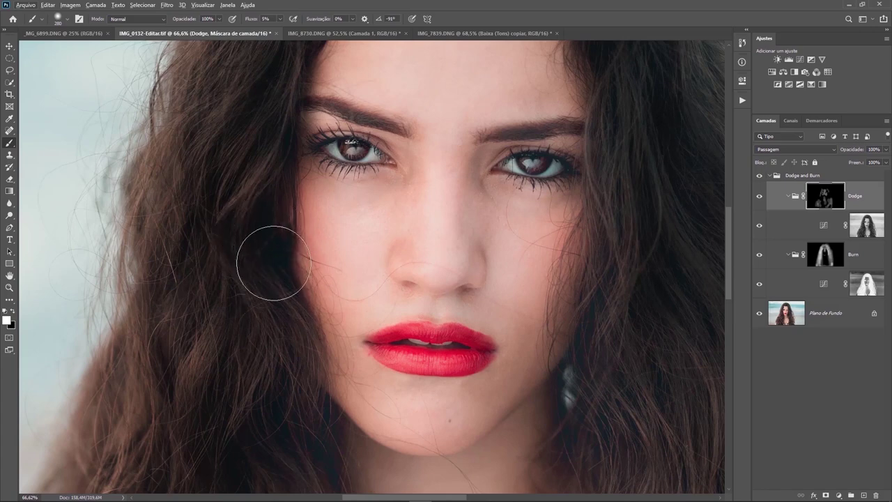
{"action": "left_click_drag", "start_coordinate": [327, 219], "coordinate": [276, 216]}
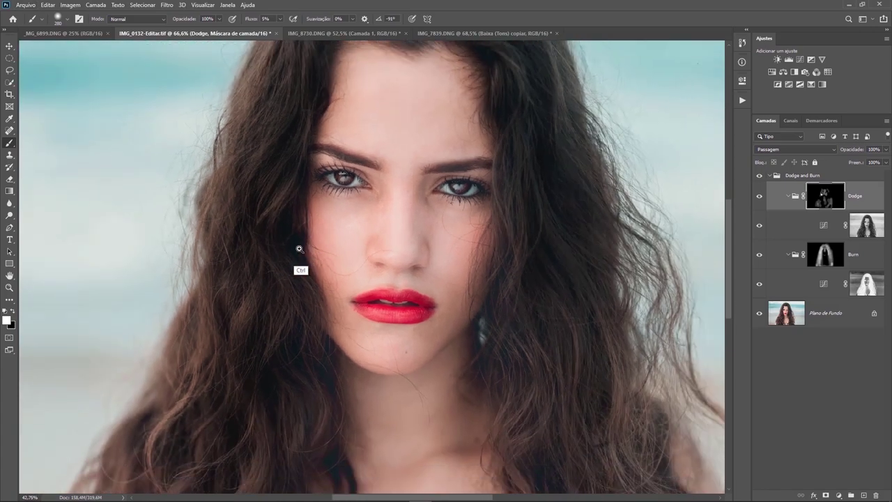